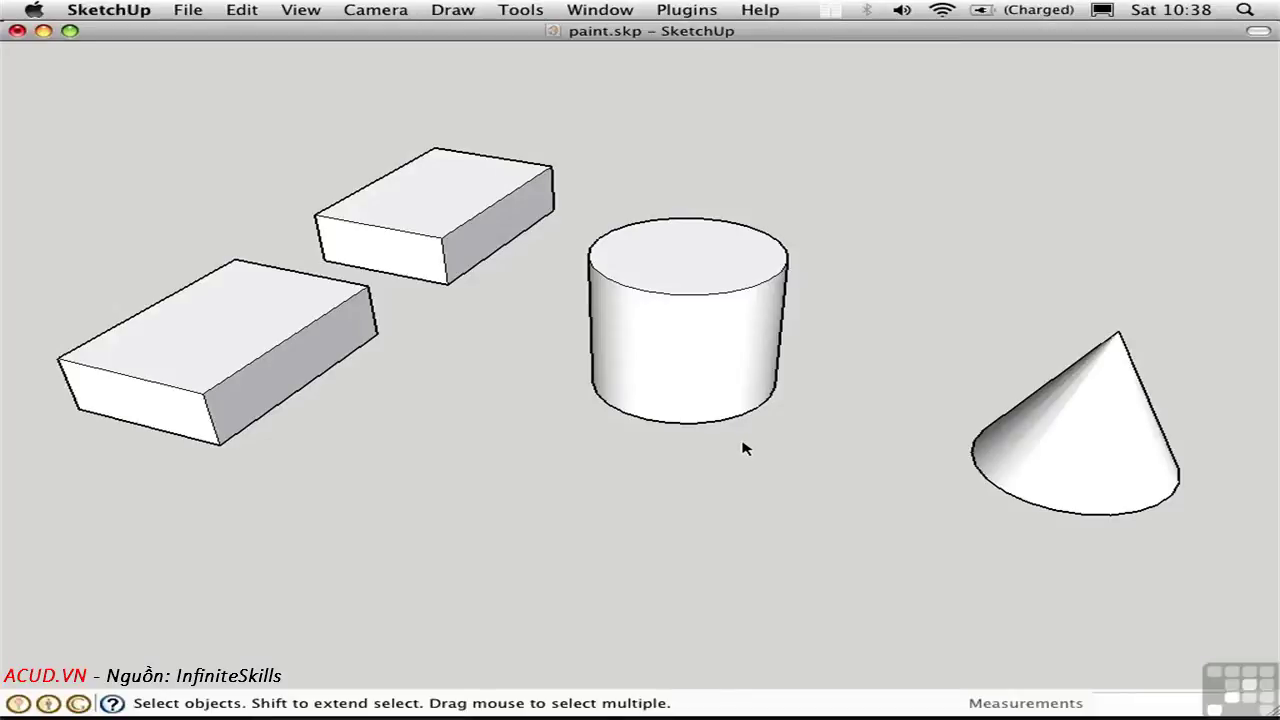
Step: Activate the Paint Bucket with B so the Colors panel appears
key(b)
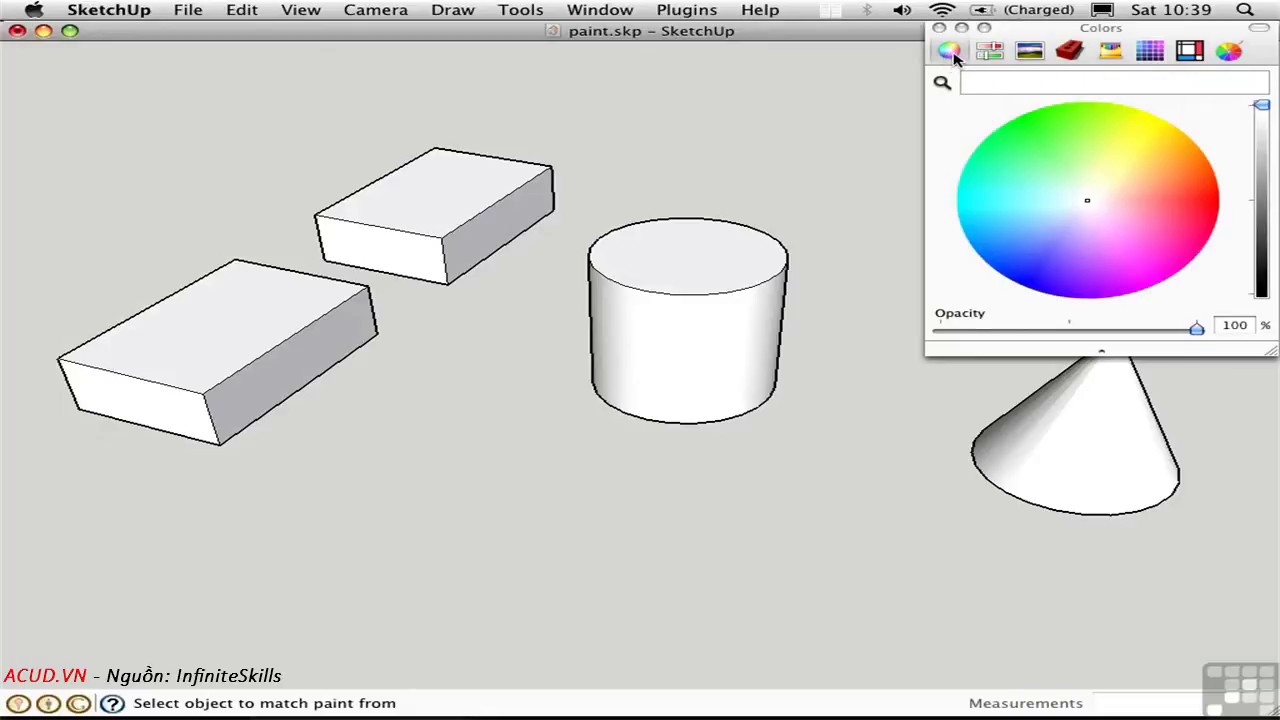
Step: Browse the Sliders and Image Palettes tabs, then show the Colors In Model list
click(989, 52)
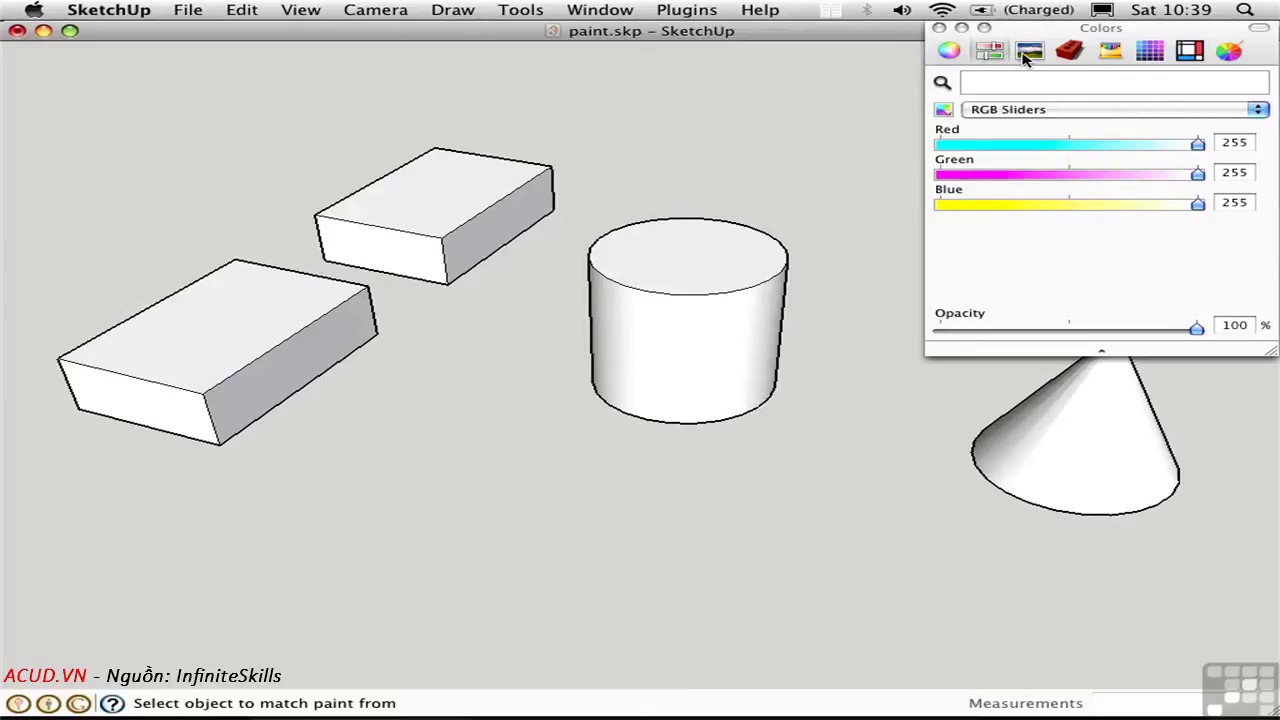
click(1030, 56)
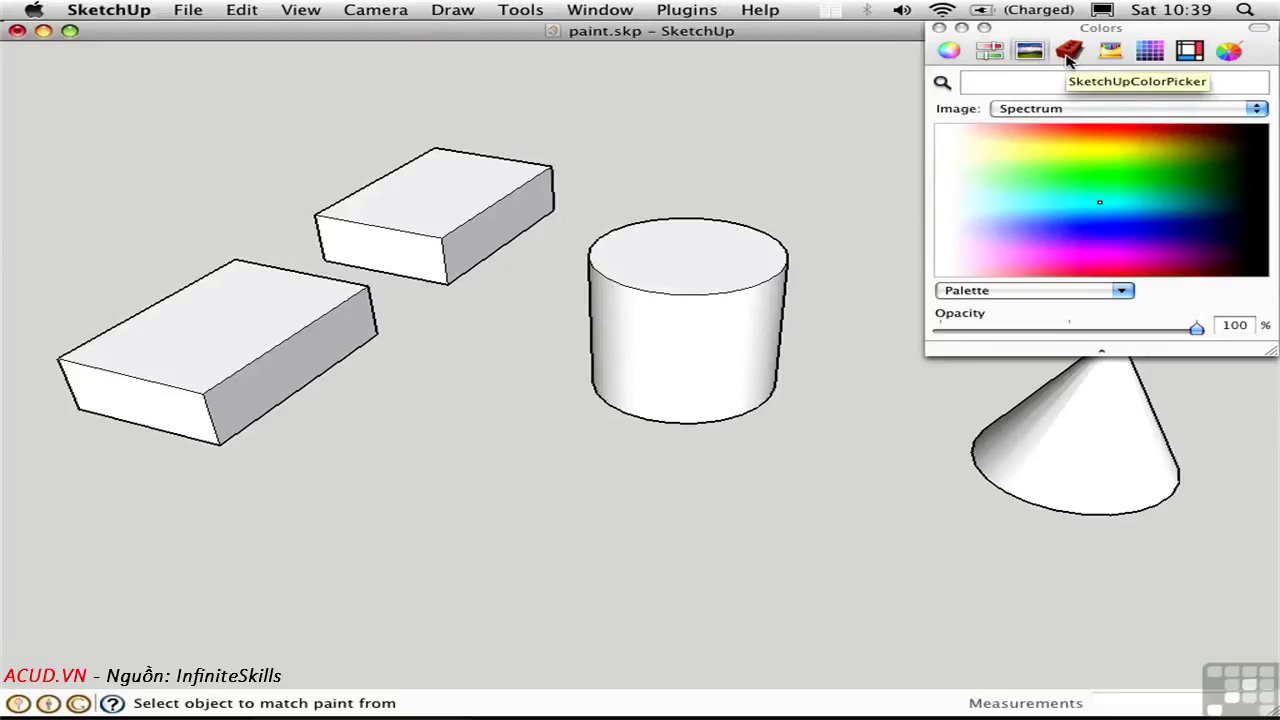
click(1068, 55)
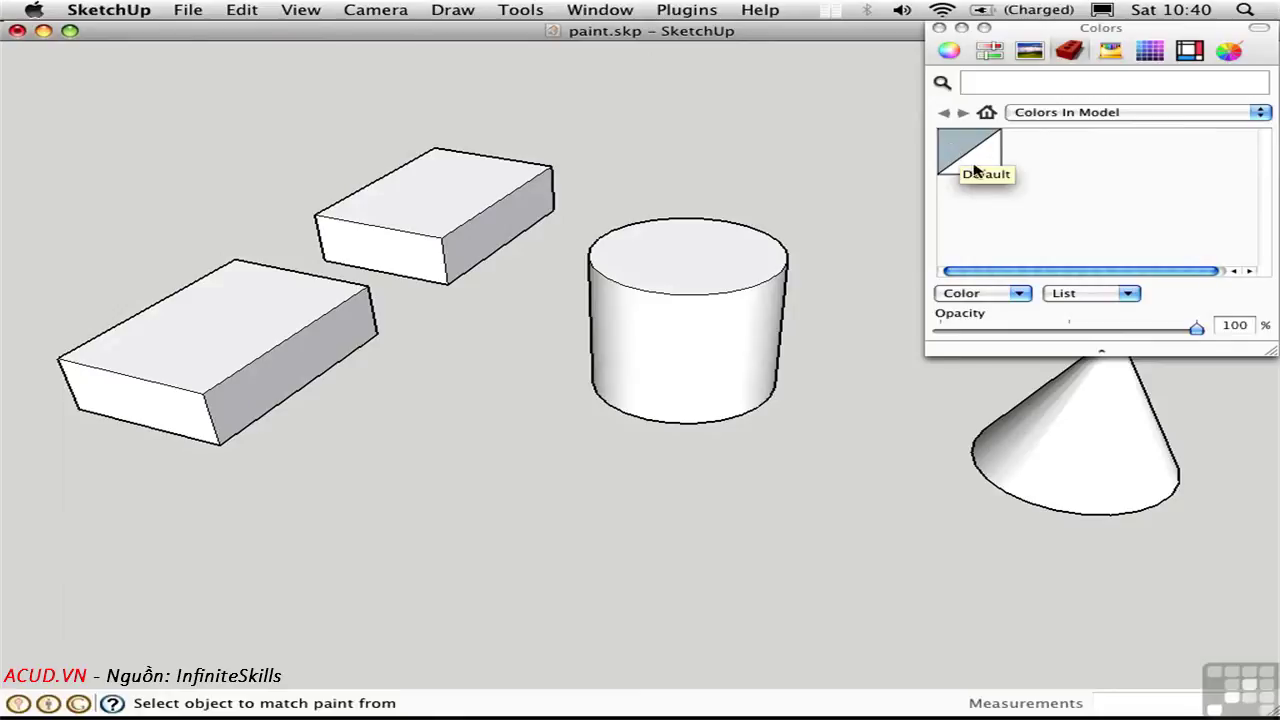
Step: Open the Styles Edit face settings and choose the default front colour
click(603, 12)
click(608, 161)
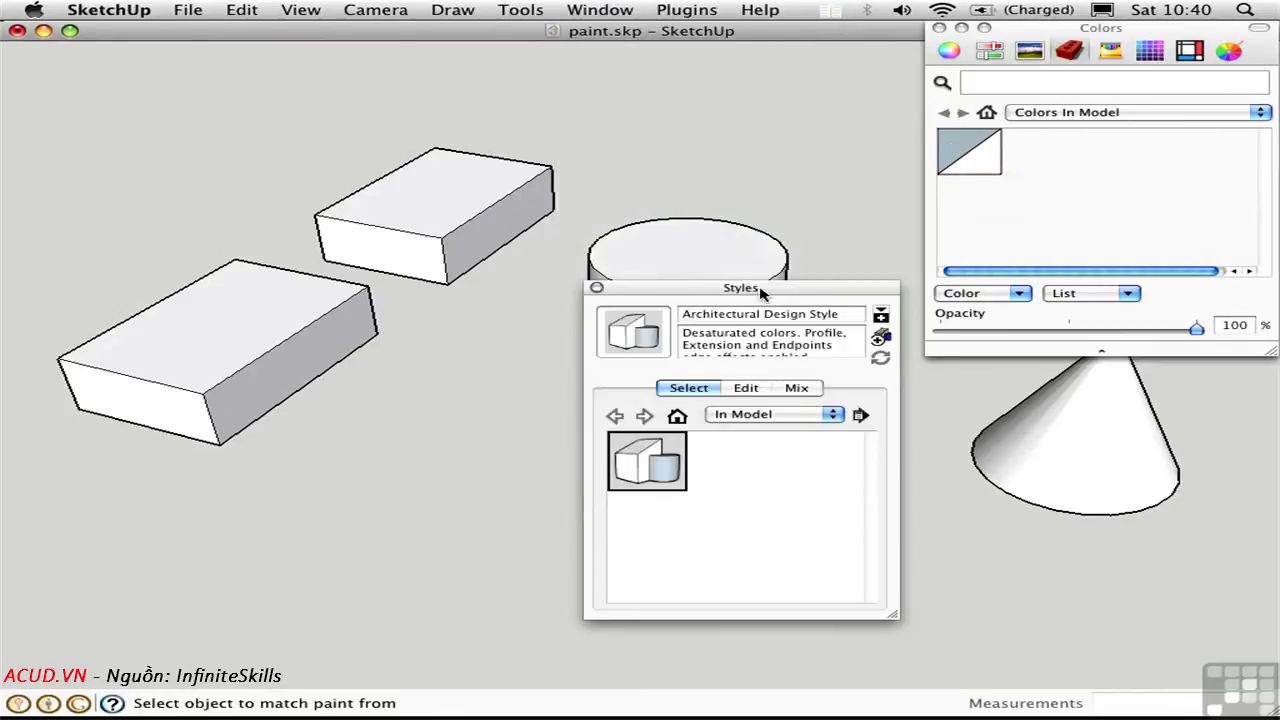
click(748, 390)
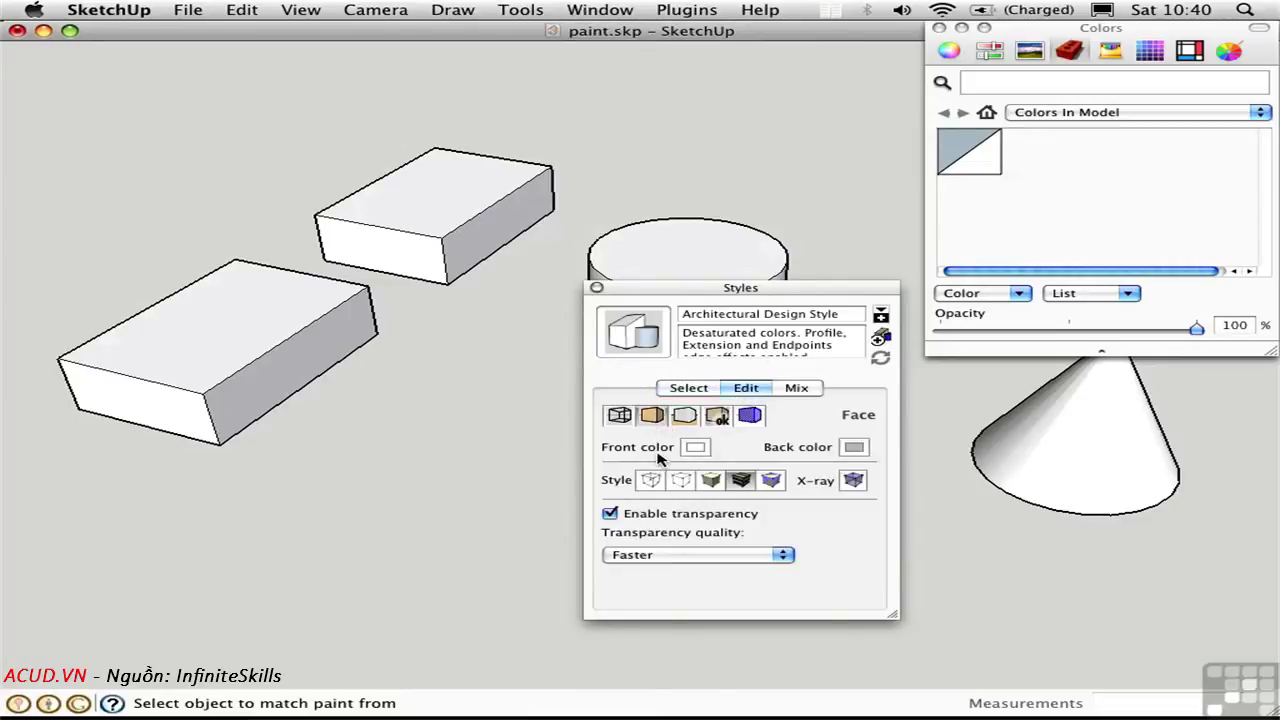
click(695, 448)
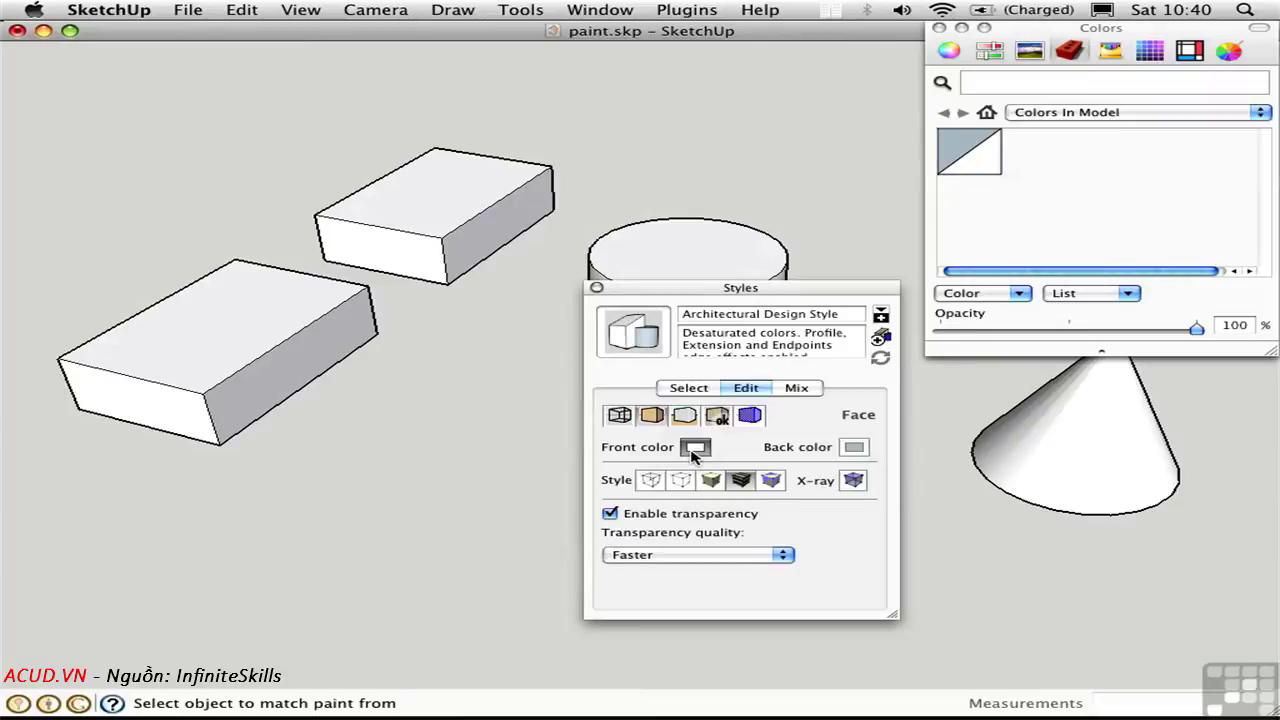
Step: Try salmon orange, then set the front face colour to RGB 255/255/255 and update the style
click(950, 52)
drag(1094, 197, 1177, 196)
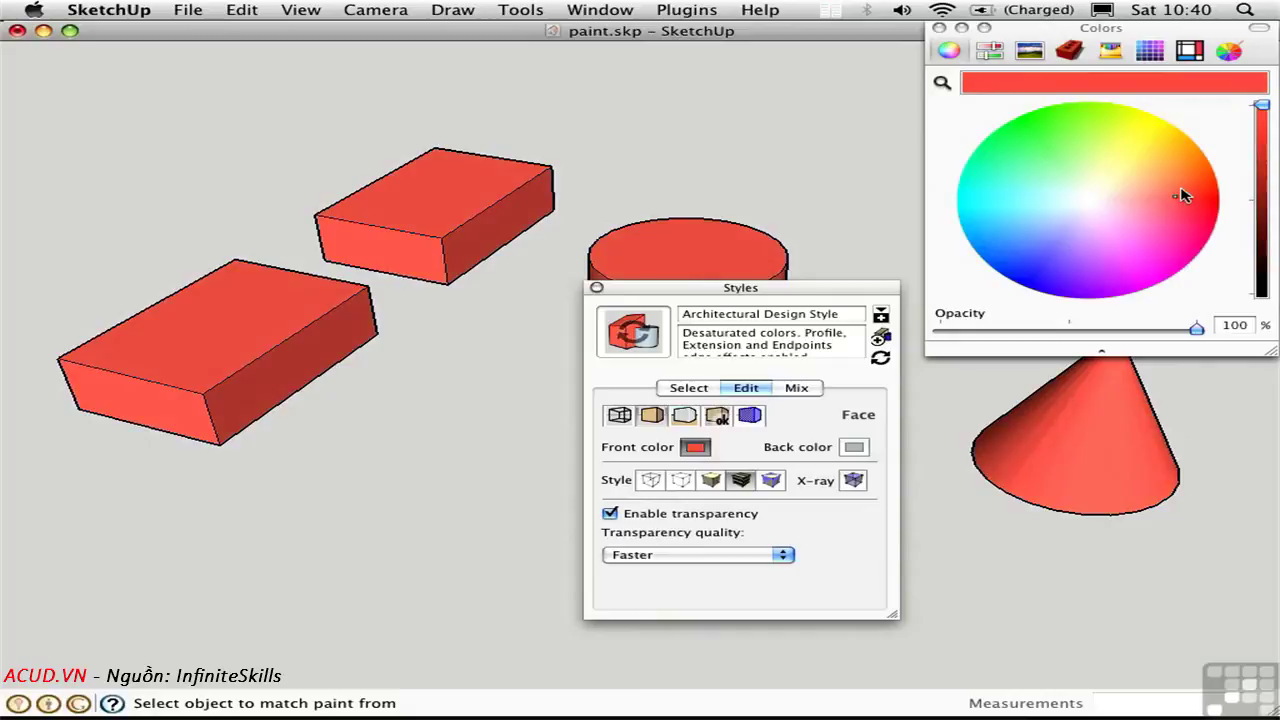
click(1069, 52)
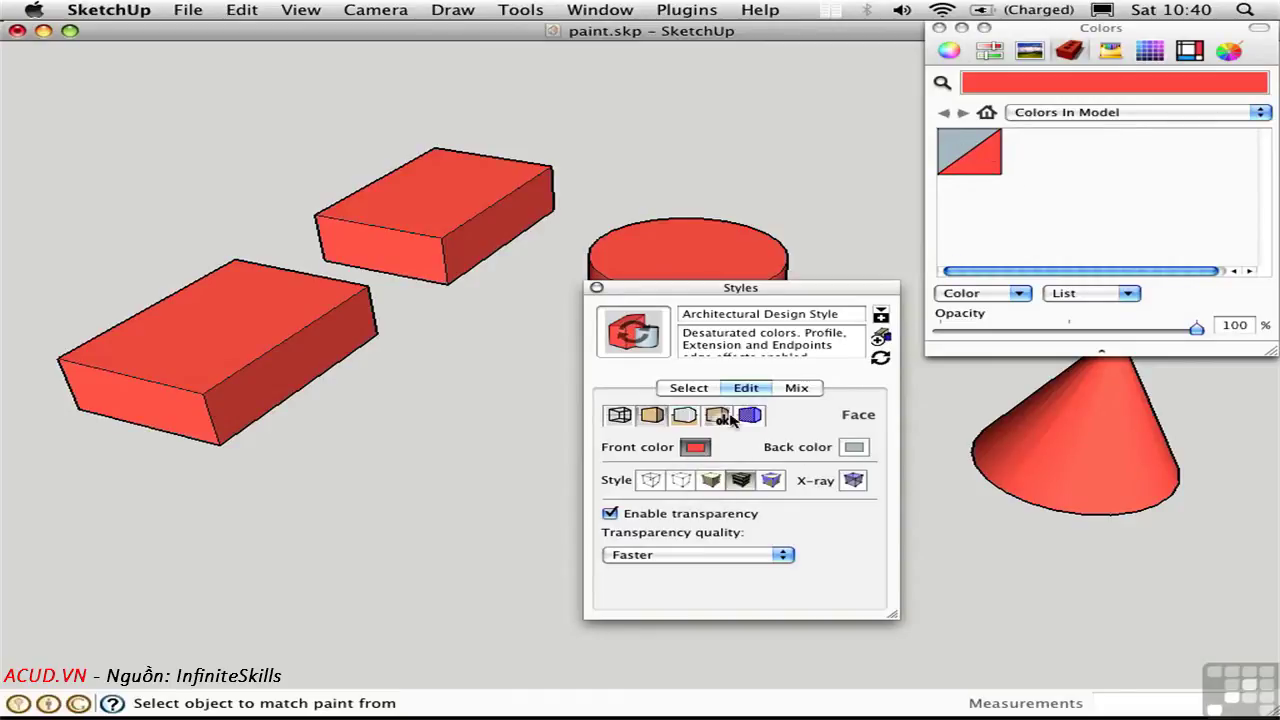
click(947, 52)
click(1091, 200)
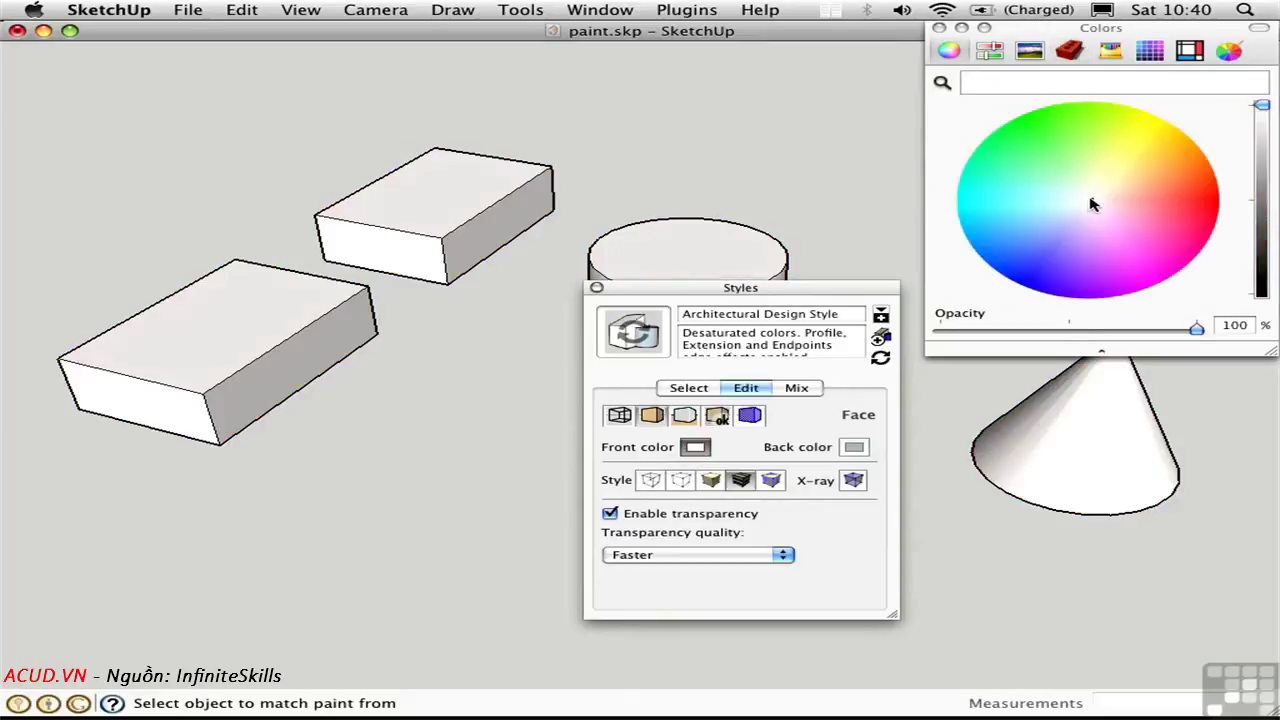
click(1006, 48)
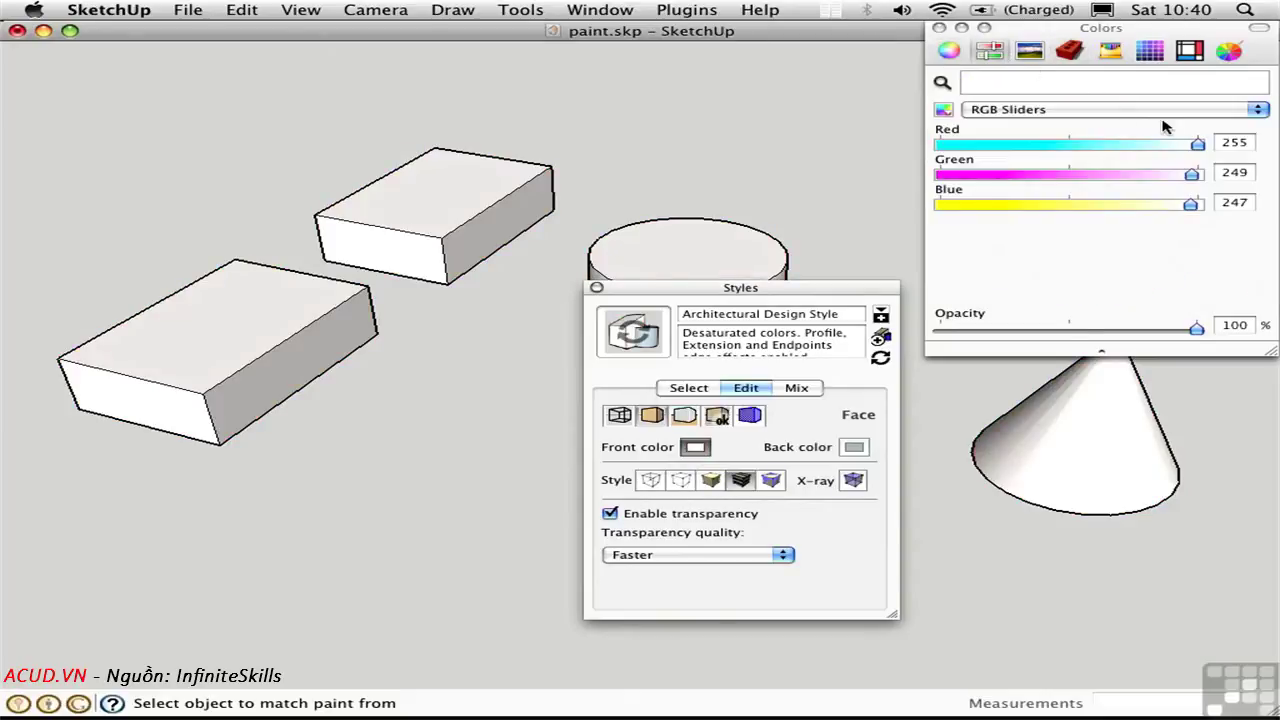
drag(1191, 174, 1202, 206)
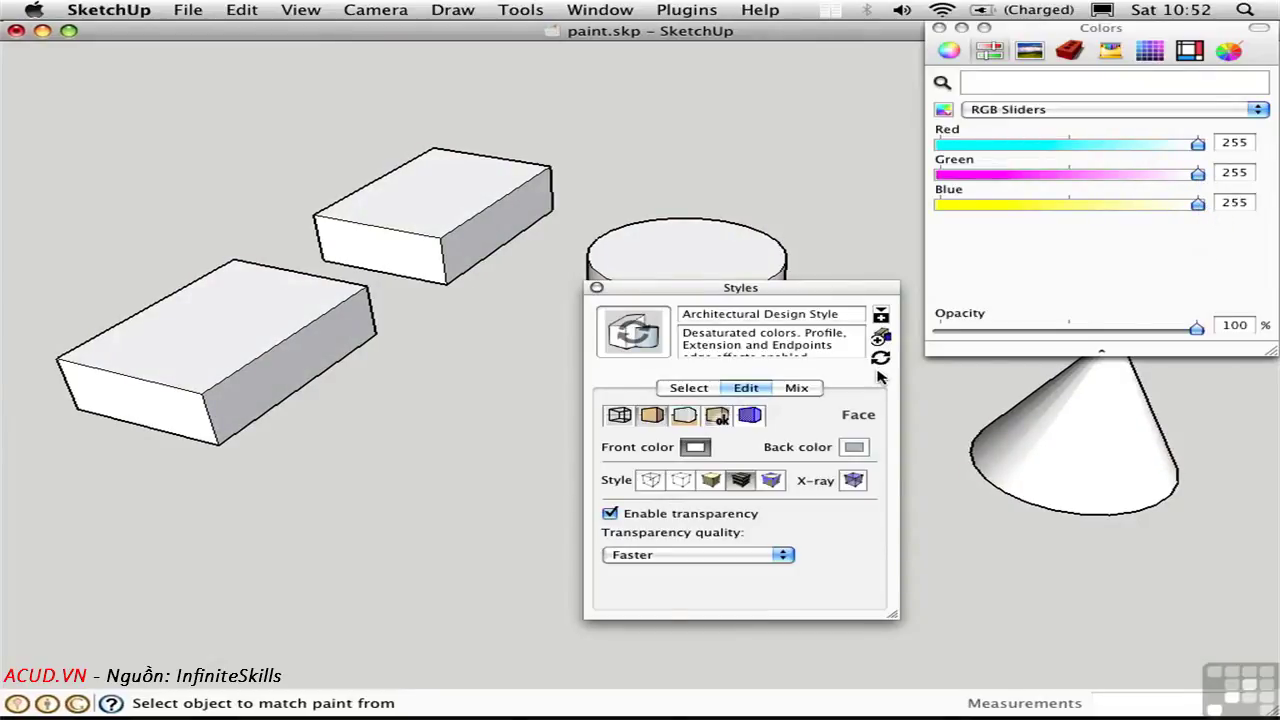
click(880, 358)
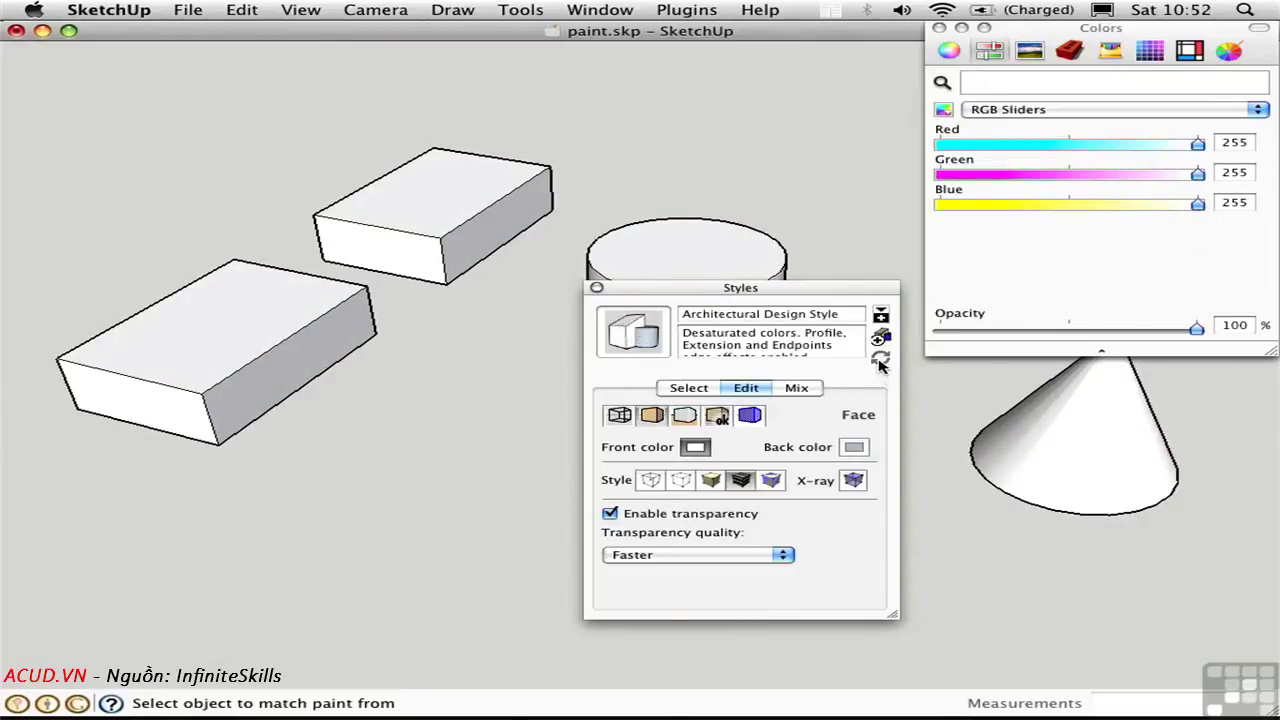
Step: Close Styles, paint the cylinder's curved side Spectrum blue, and pick magenta next
click(597, 289)
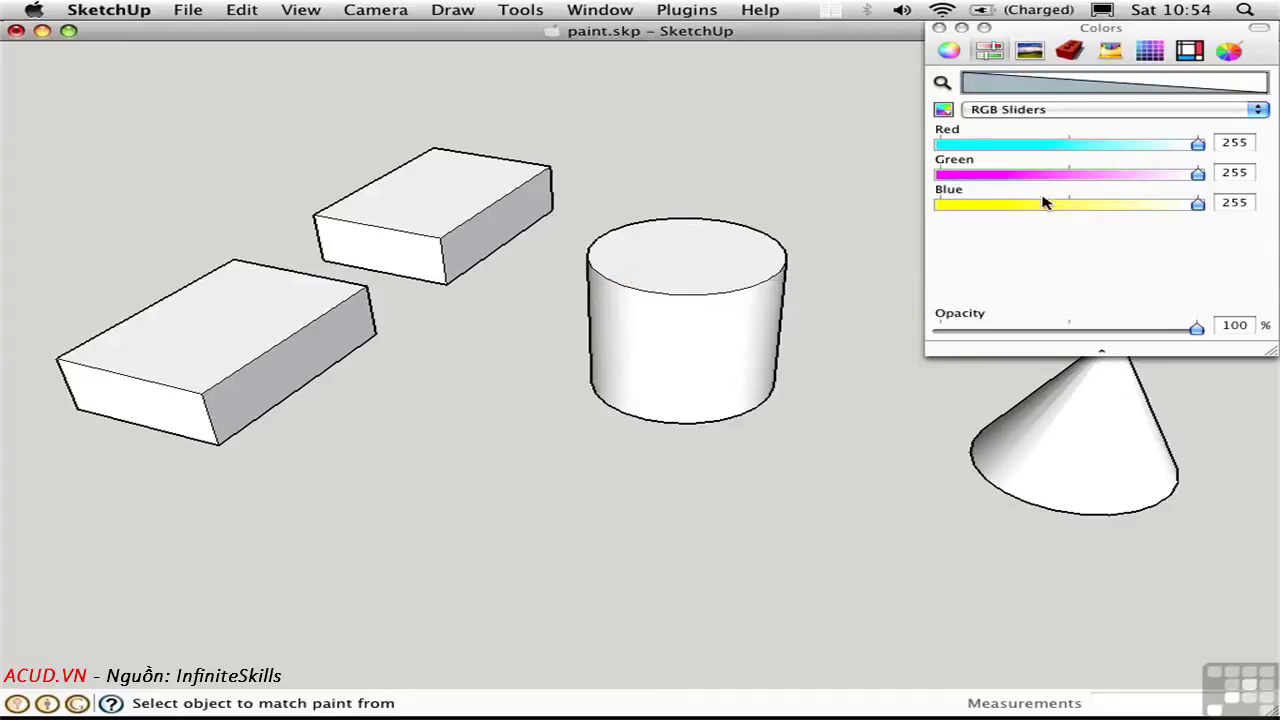
click(1030, 52)
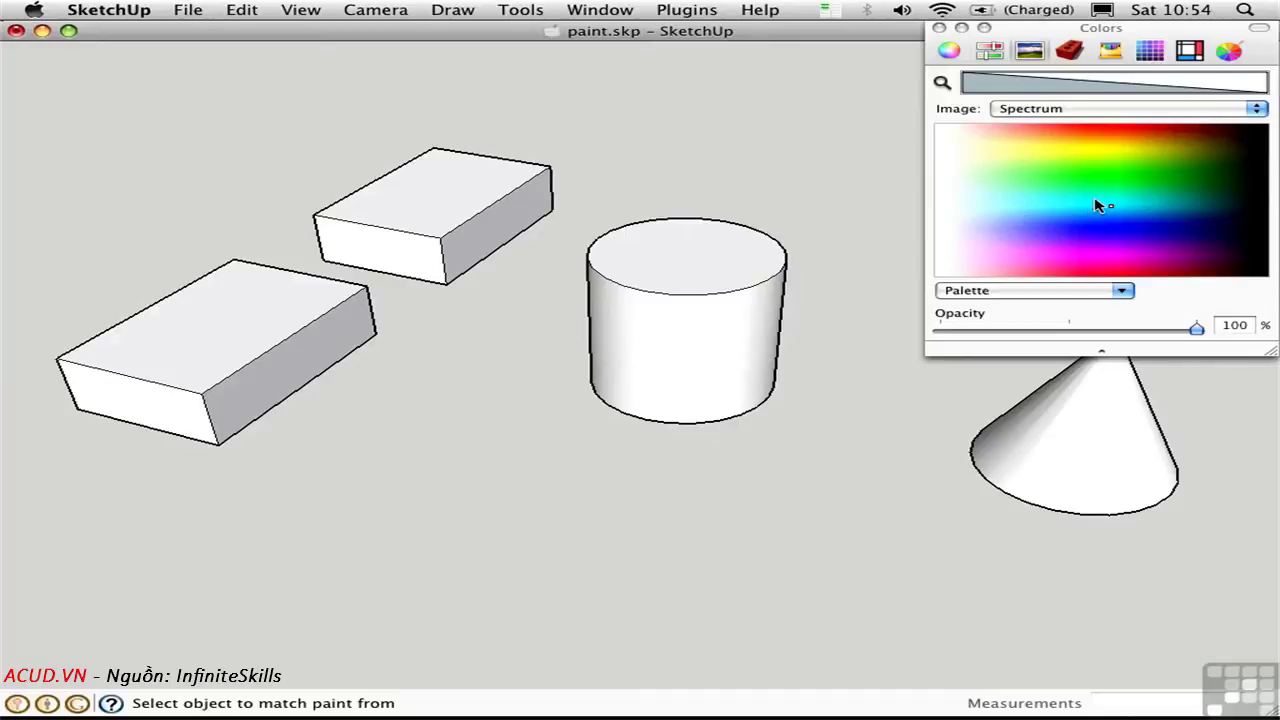
drag(1099, 190, 1129, 218)
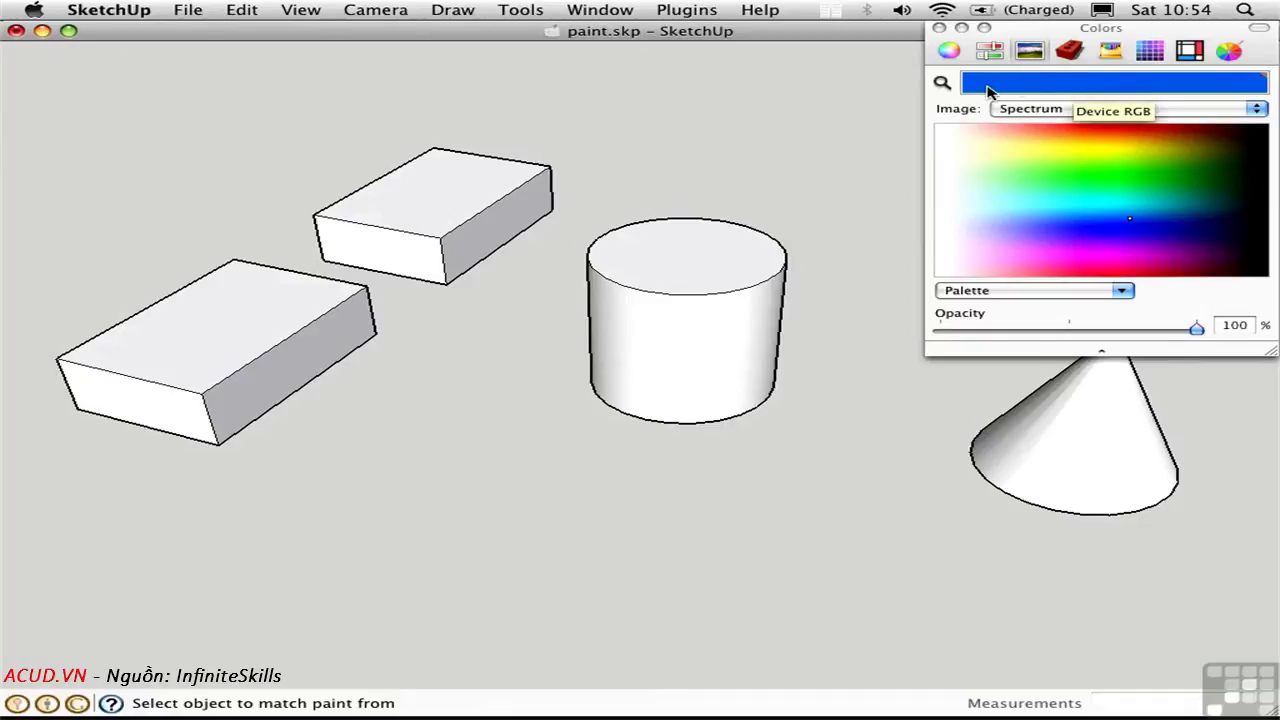
click(692, 348)
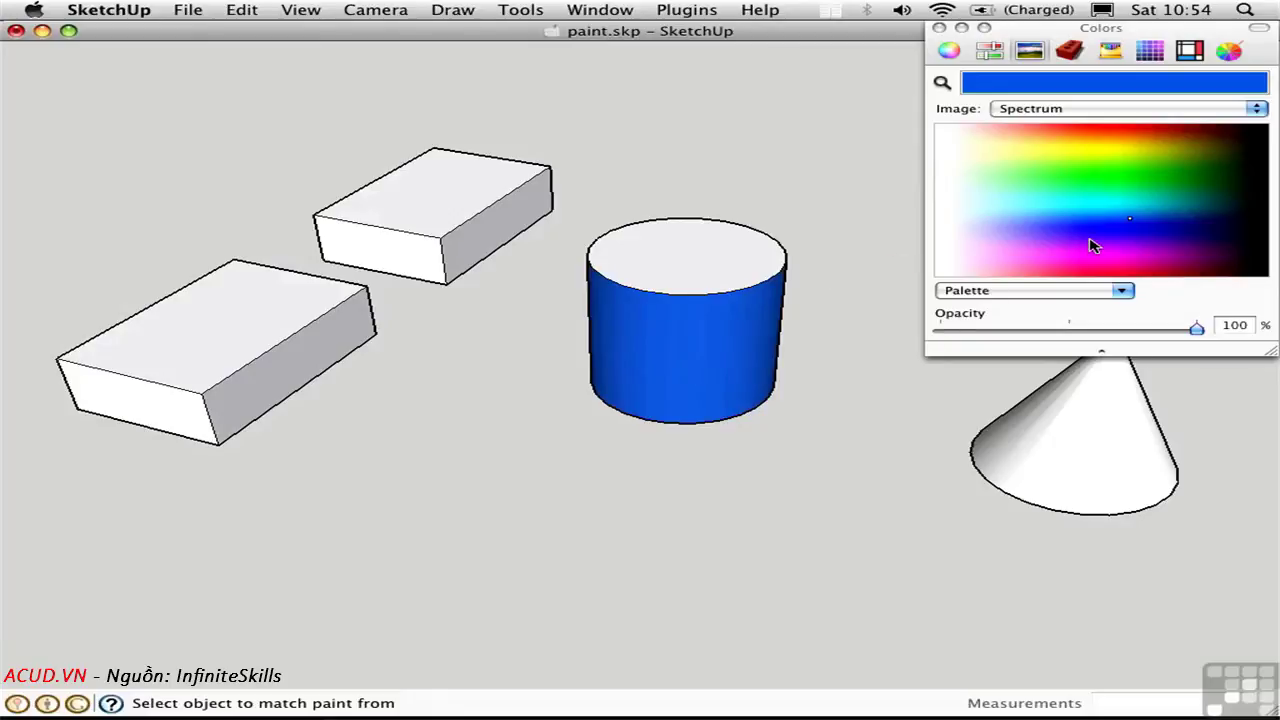
drag(1098, 258, 1090, 252)
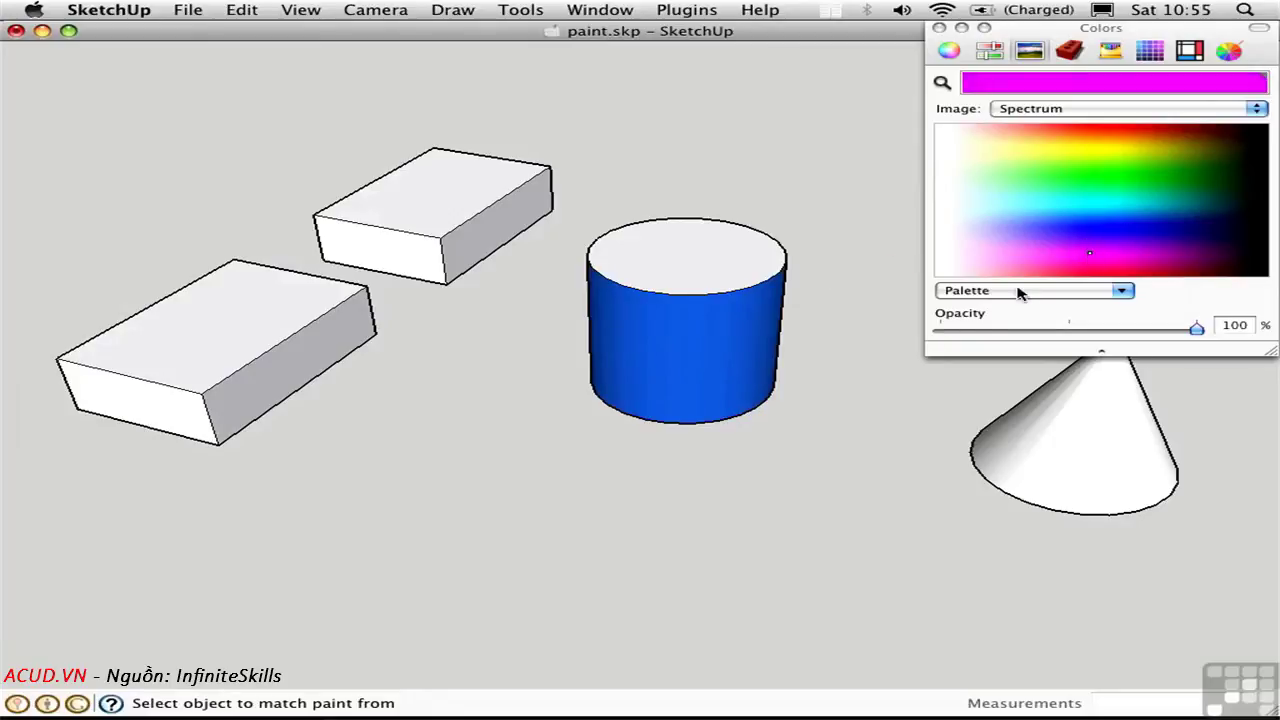
Step: Paint the lower-left box's right side and top, and the whole upper box, magenta
click(288, 362)
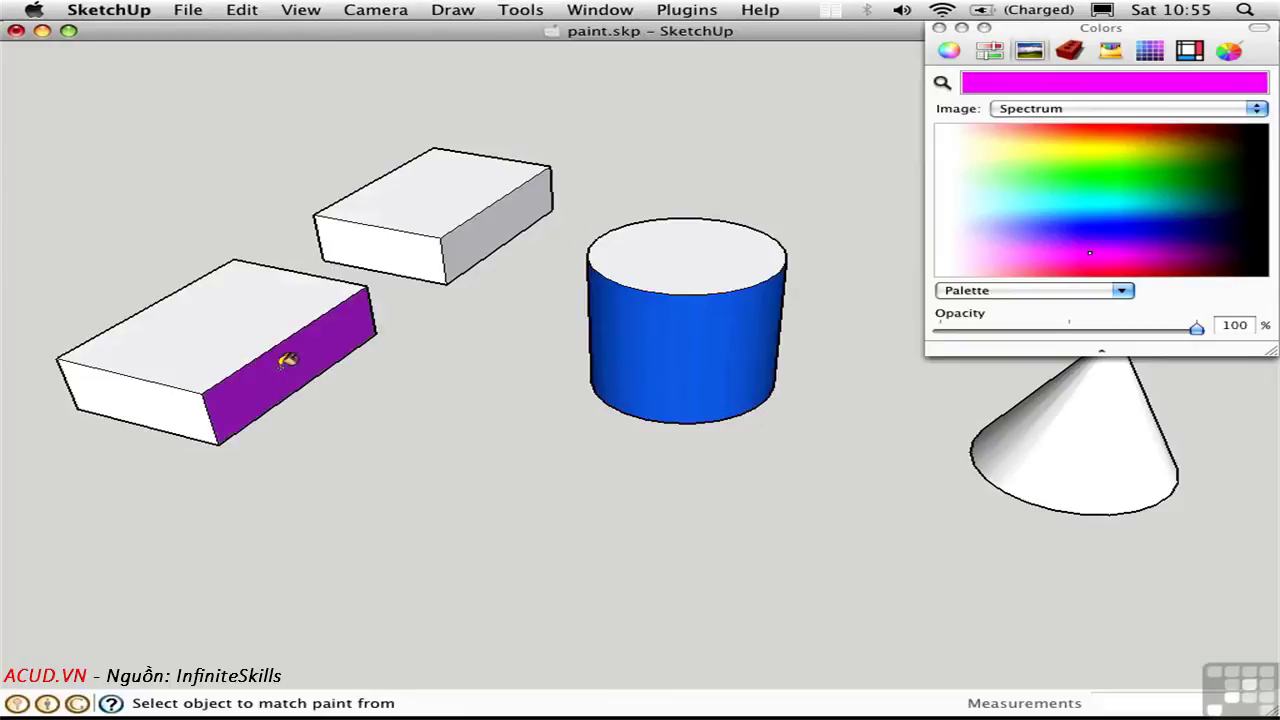
click(225, 333)
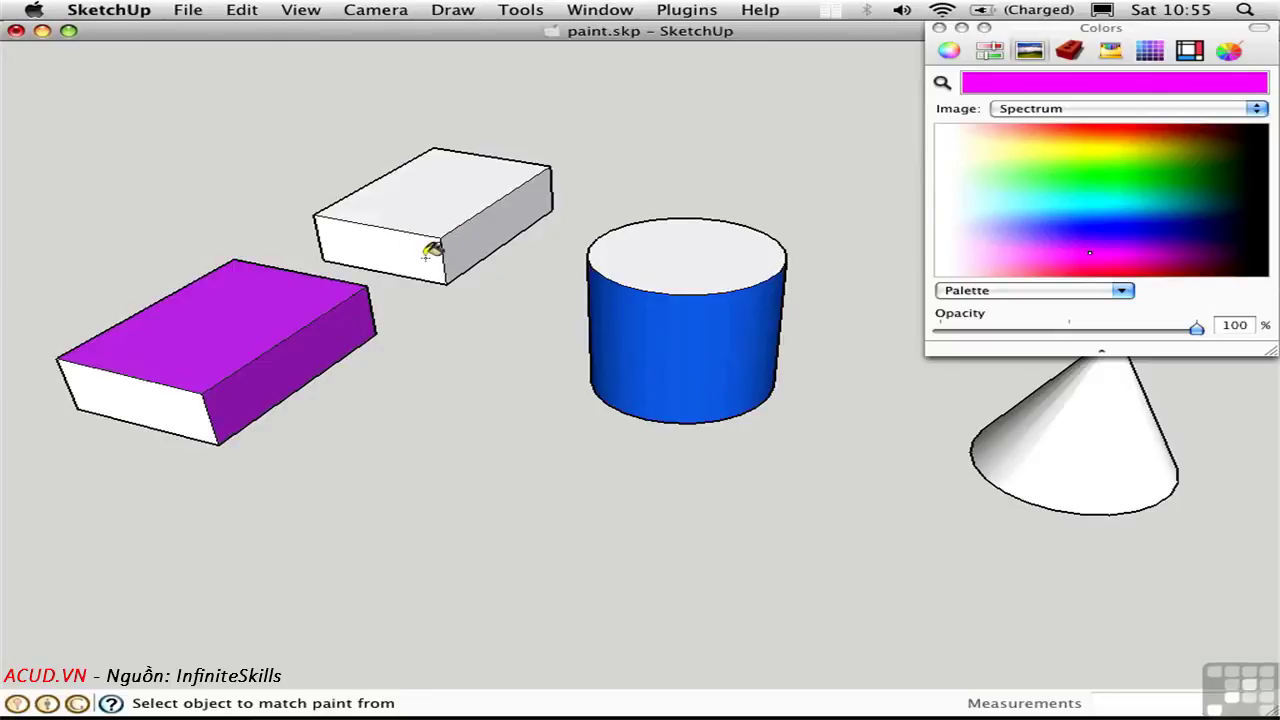
click(450, 185)
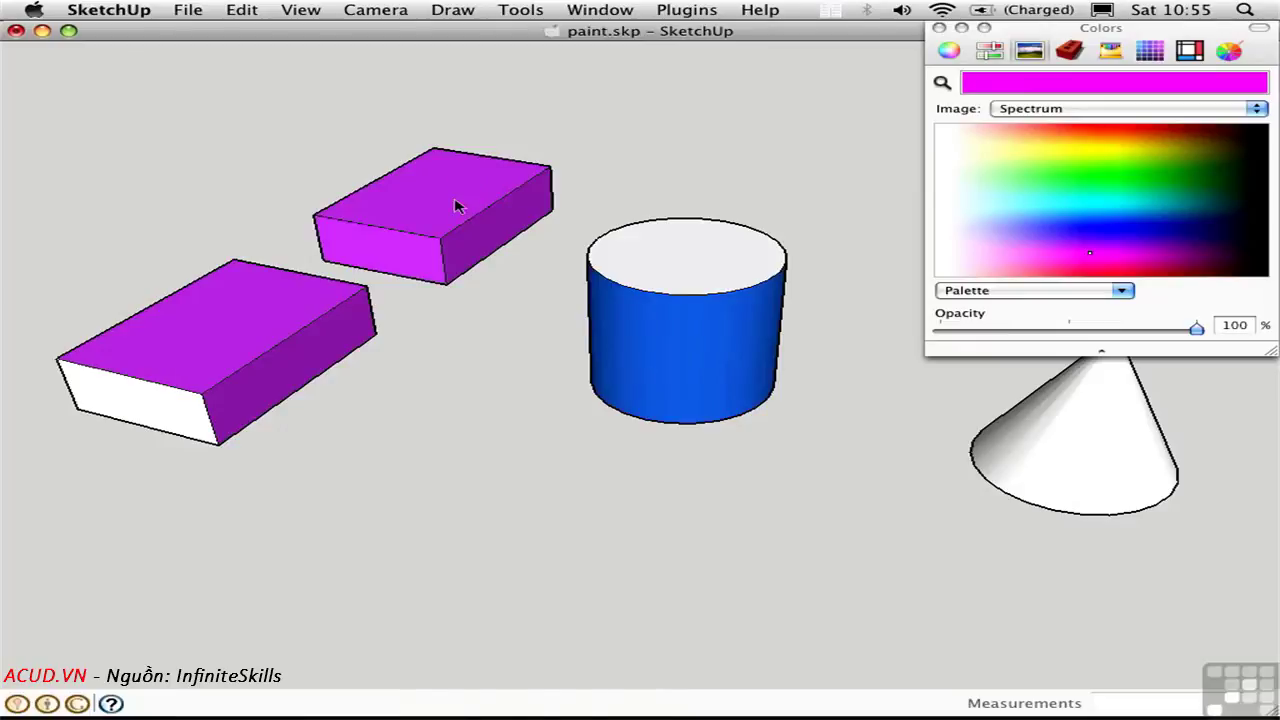
key(space)
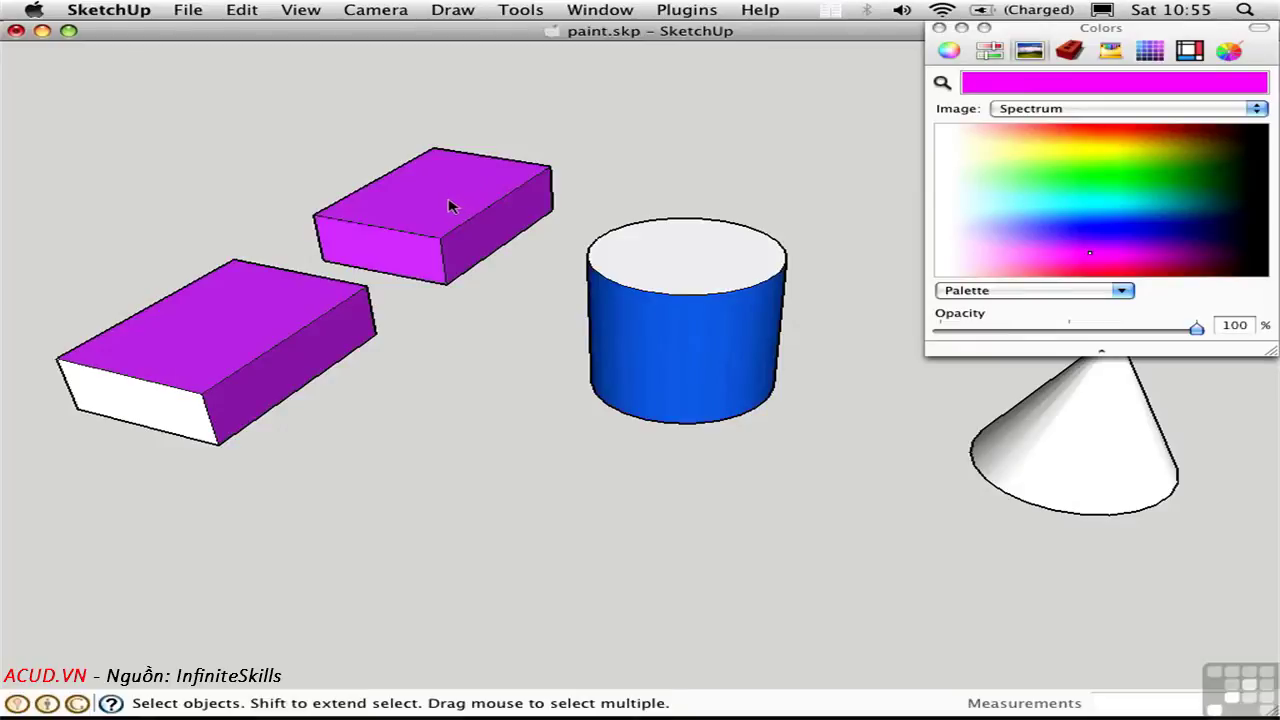
Step: Inside the upper box group, paint its top face green
double_click(447, 205)
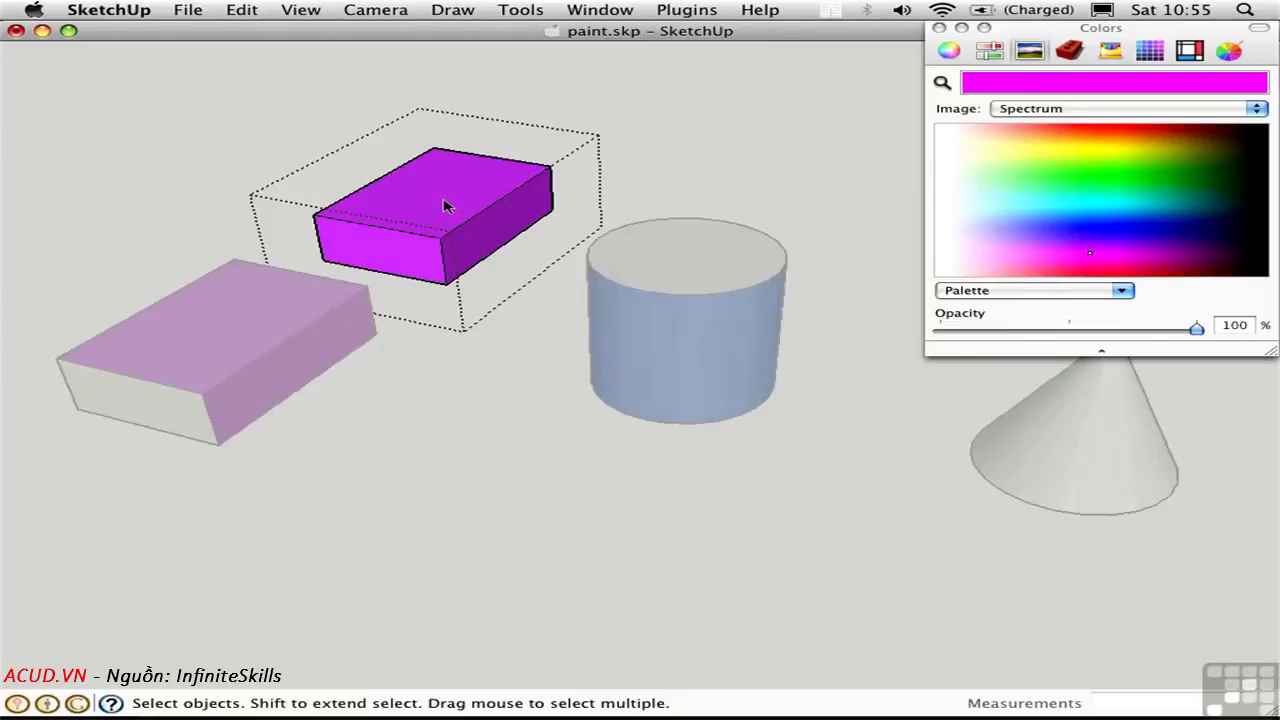
drag(1097, 210, 1137, 186)
key(b)
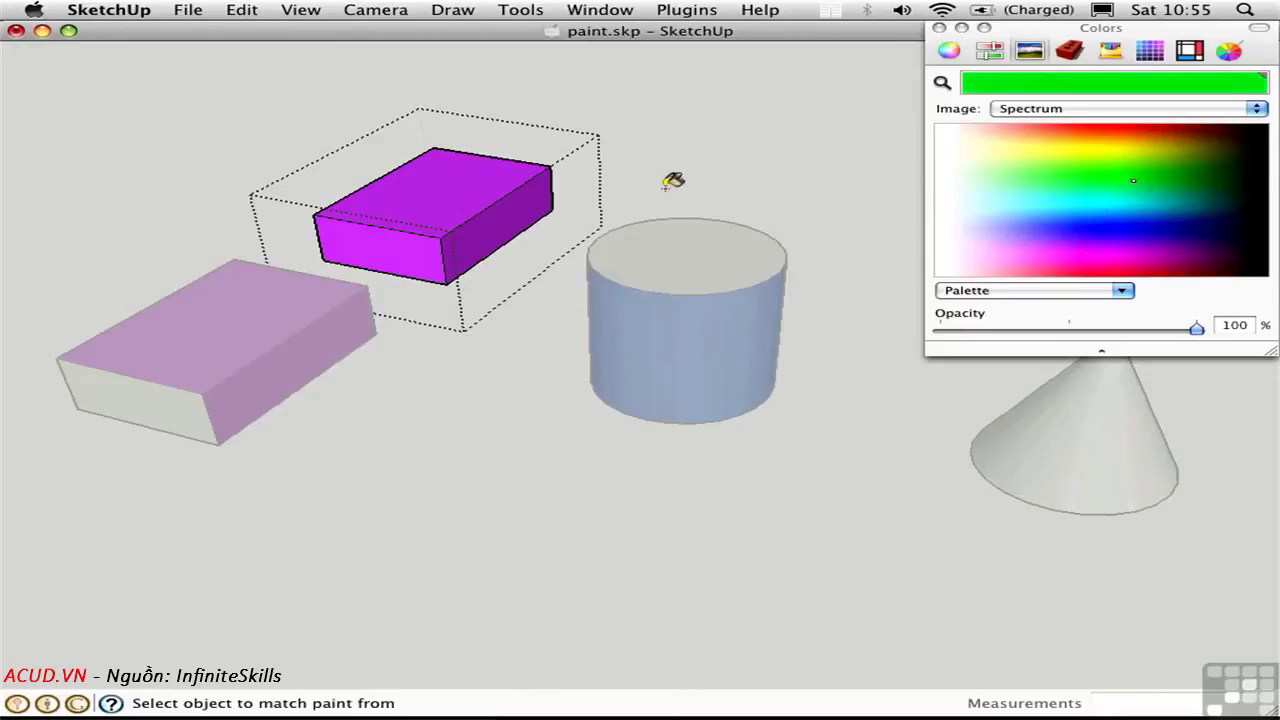
click(452, 184)
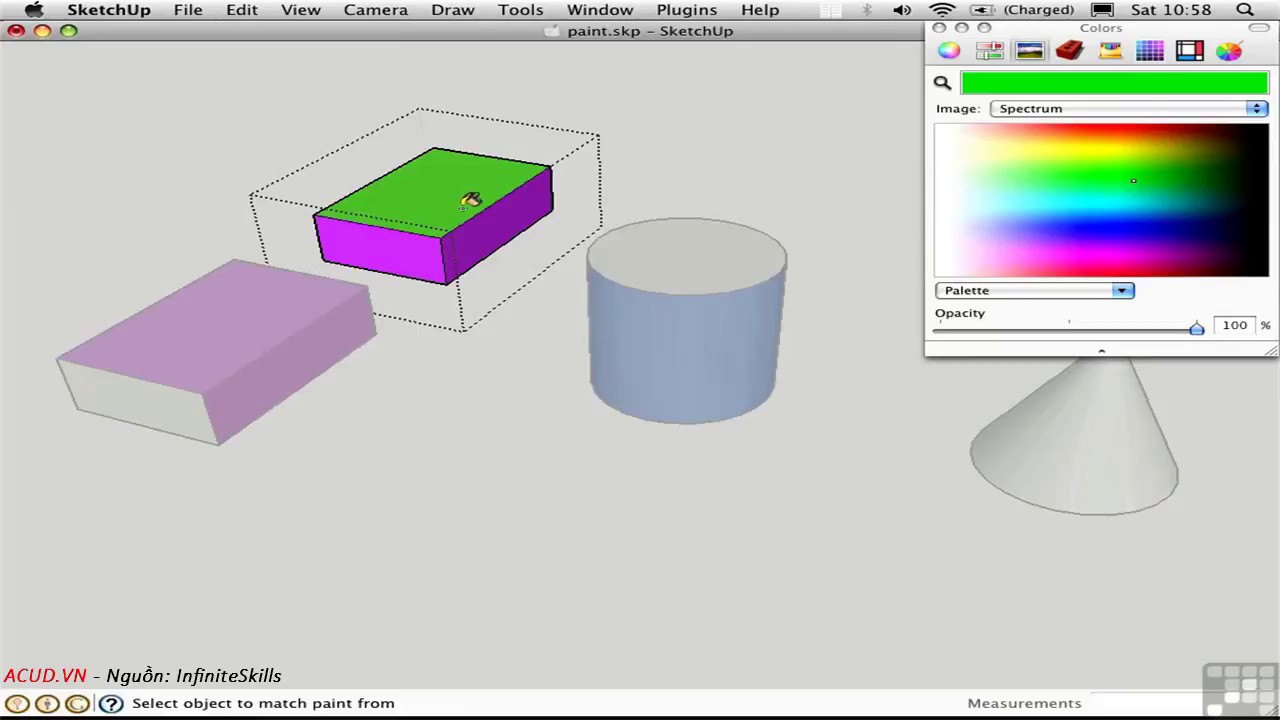
key(space)
Step: Sample the cylinder's blue and paint the cone with it
click(642, 189)
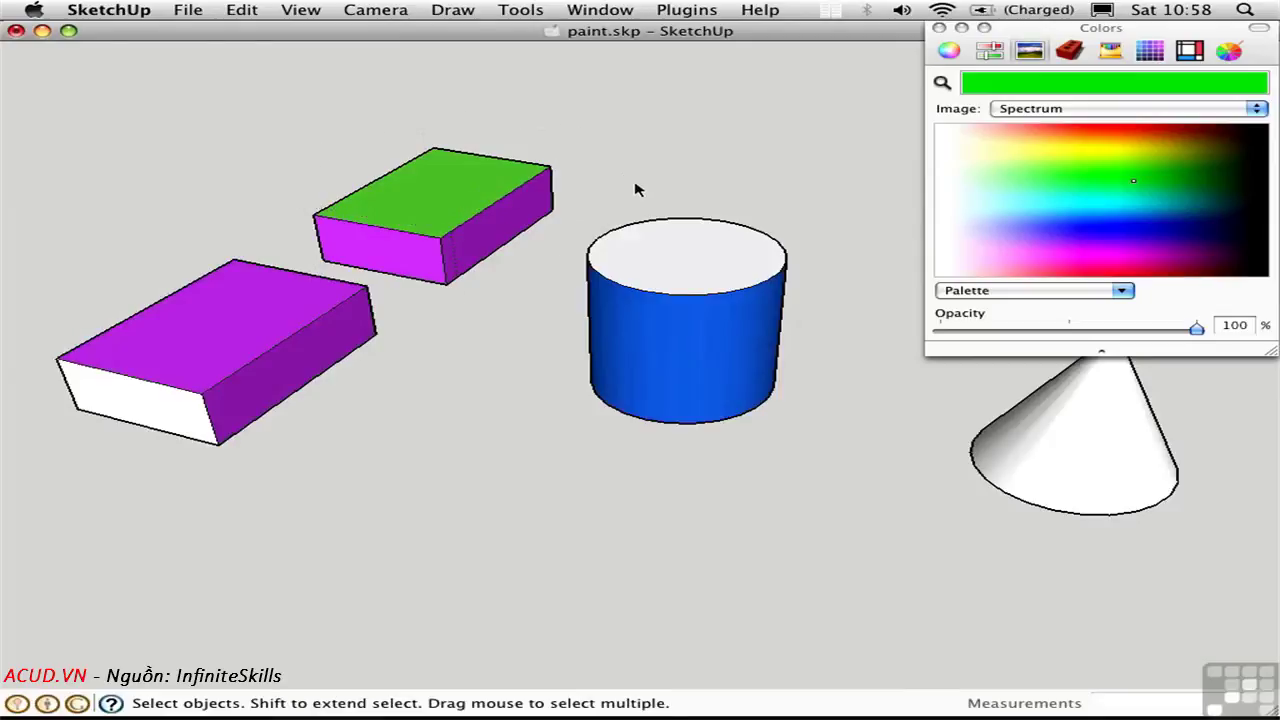
key(b)
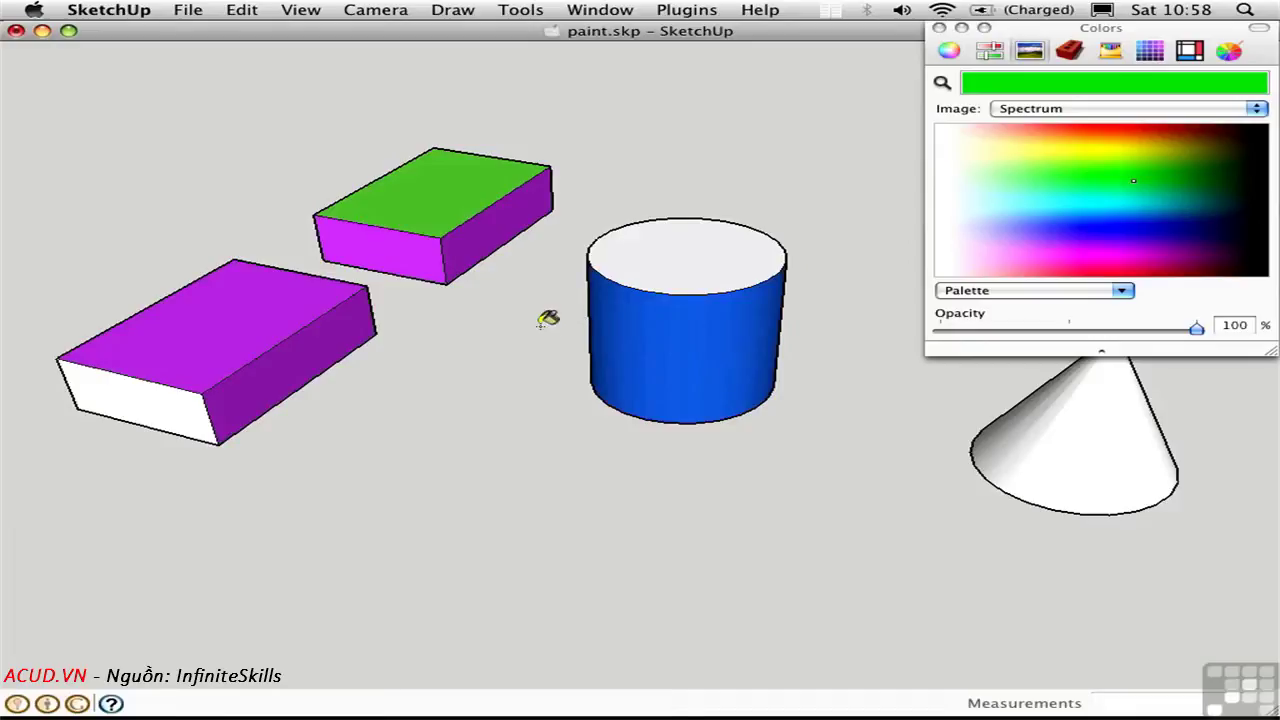
key(super)
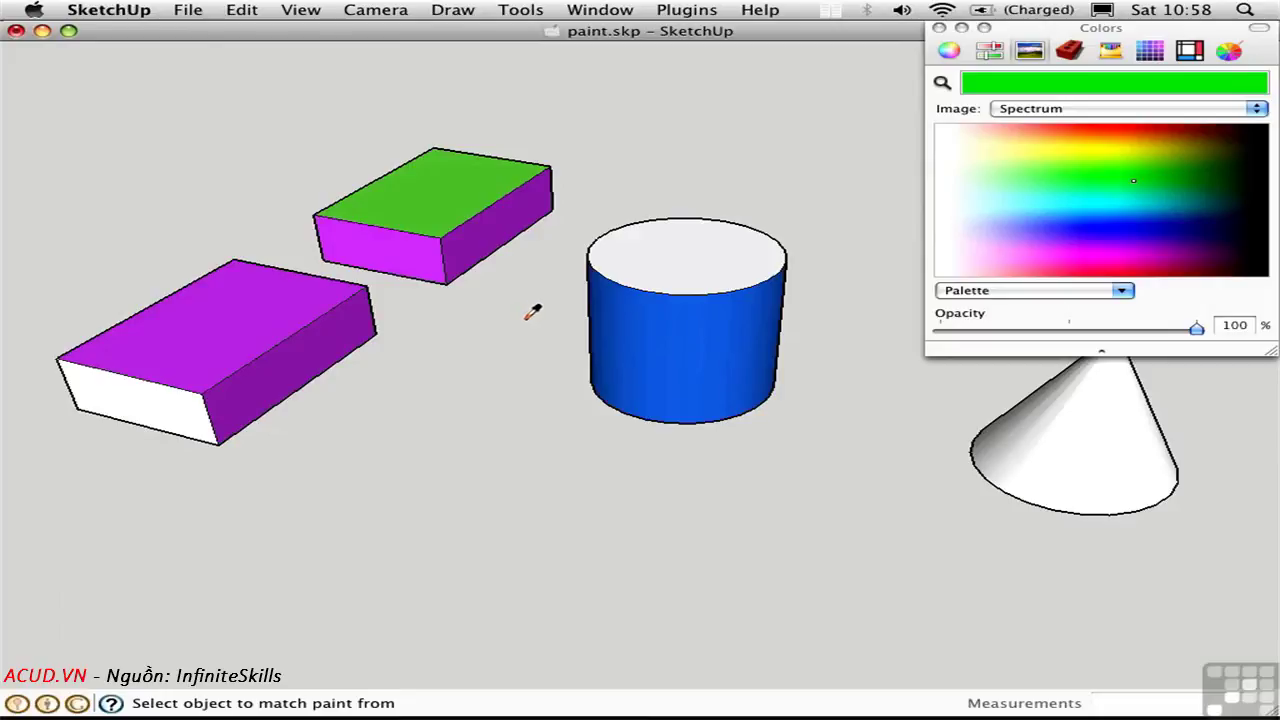
click(655, 341)
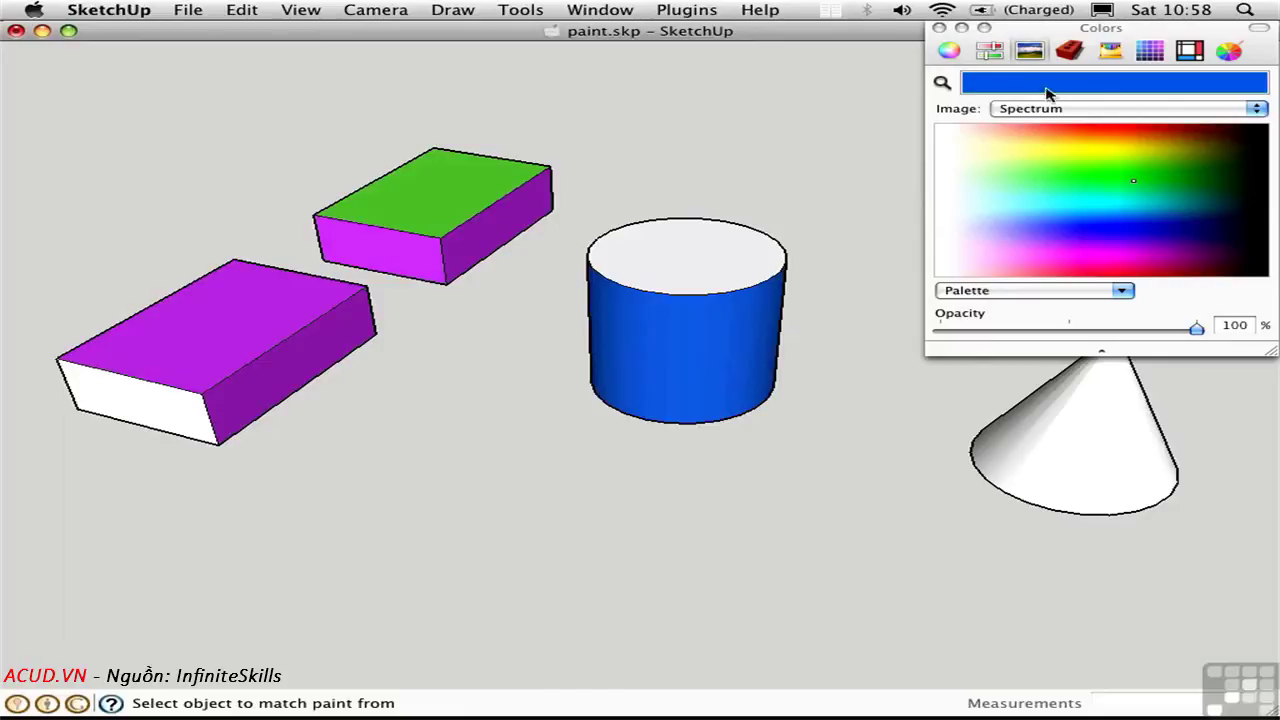
click(1096, 434)
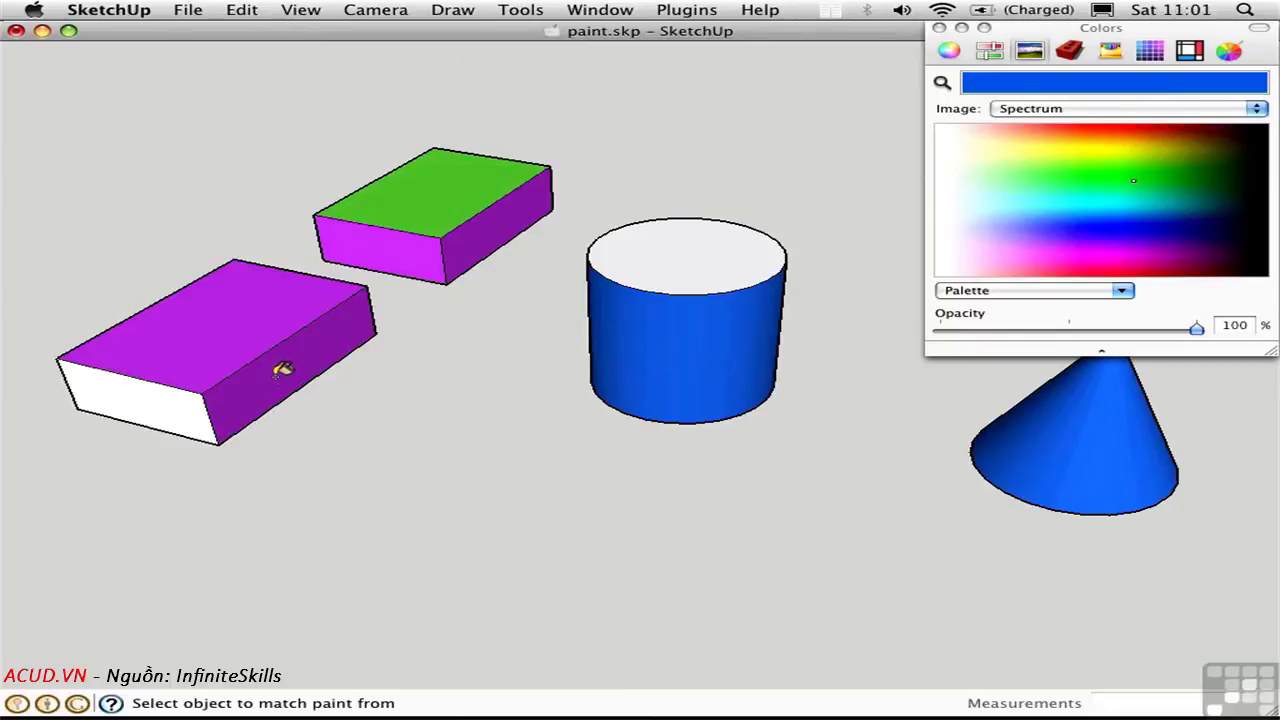
Step: Paint the left box's and upper box's magenta faces blue, then pick pale yellow
key(alt)
alt+shift+click(286, 370)
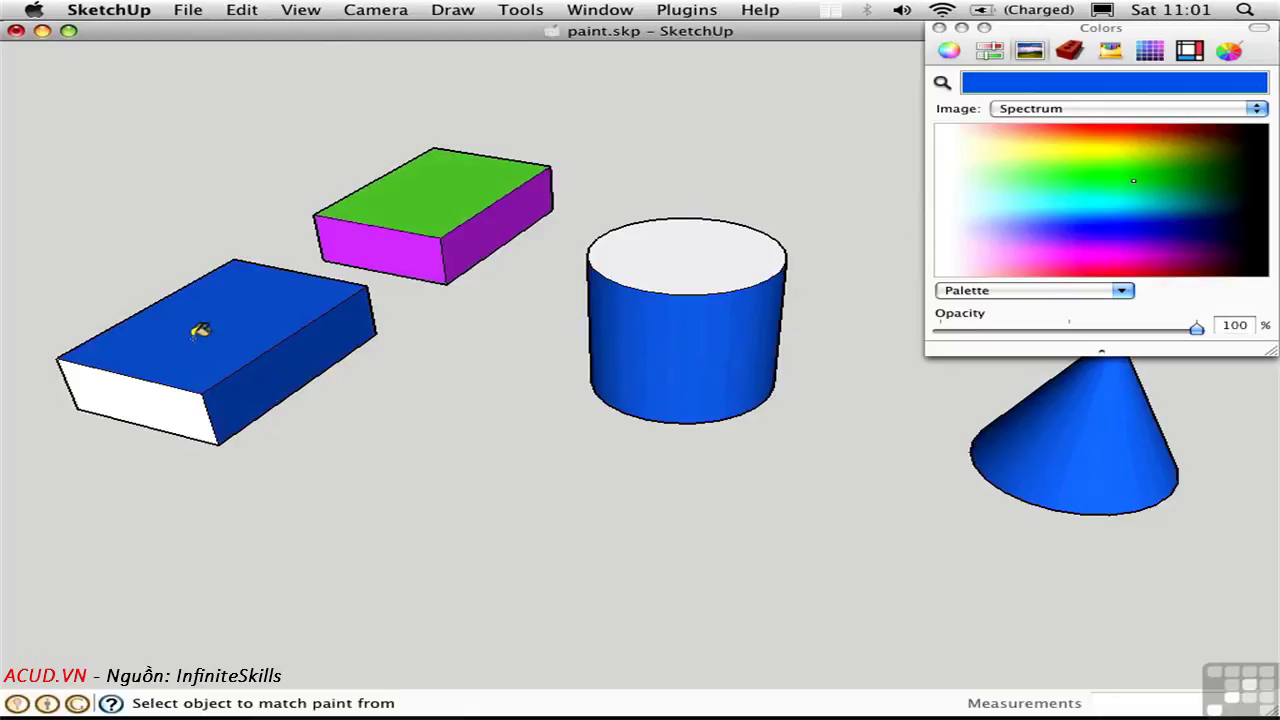
double_click(420, 253)
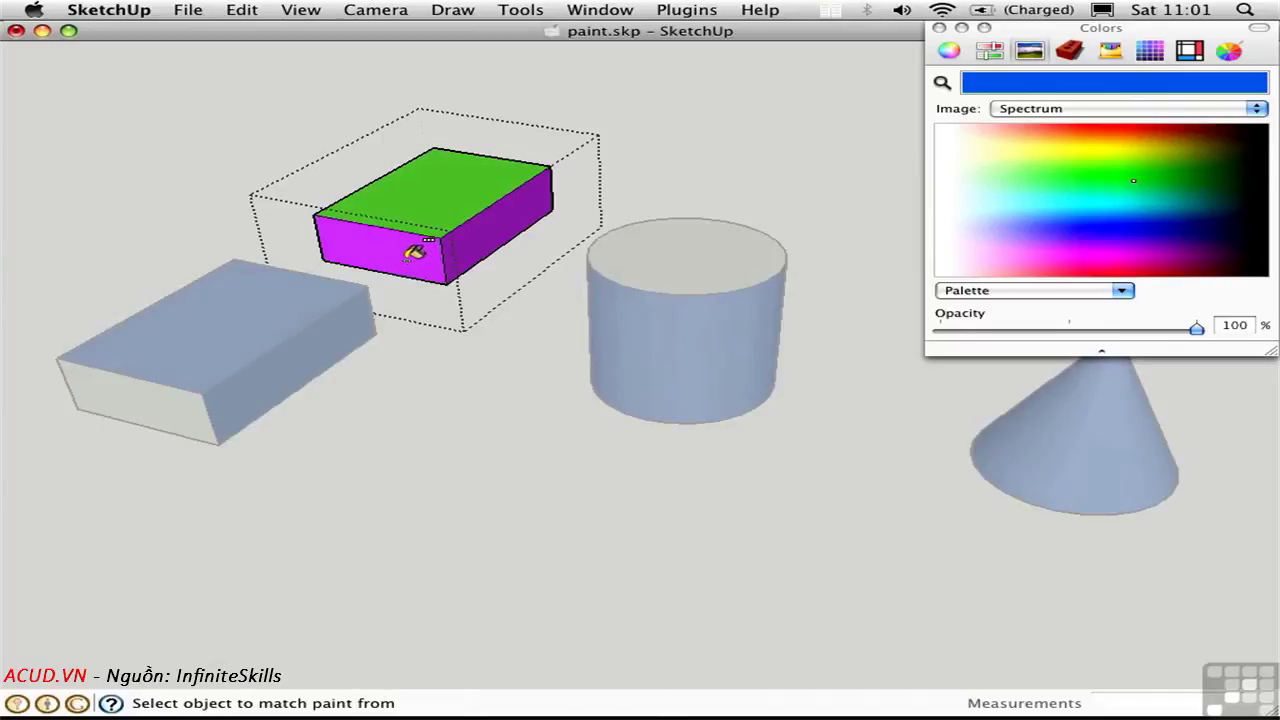
click(413, 253)
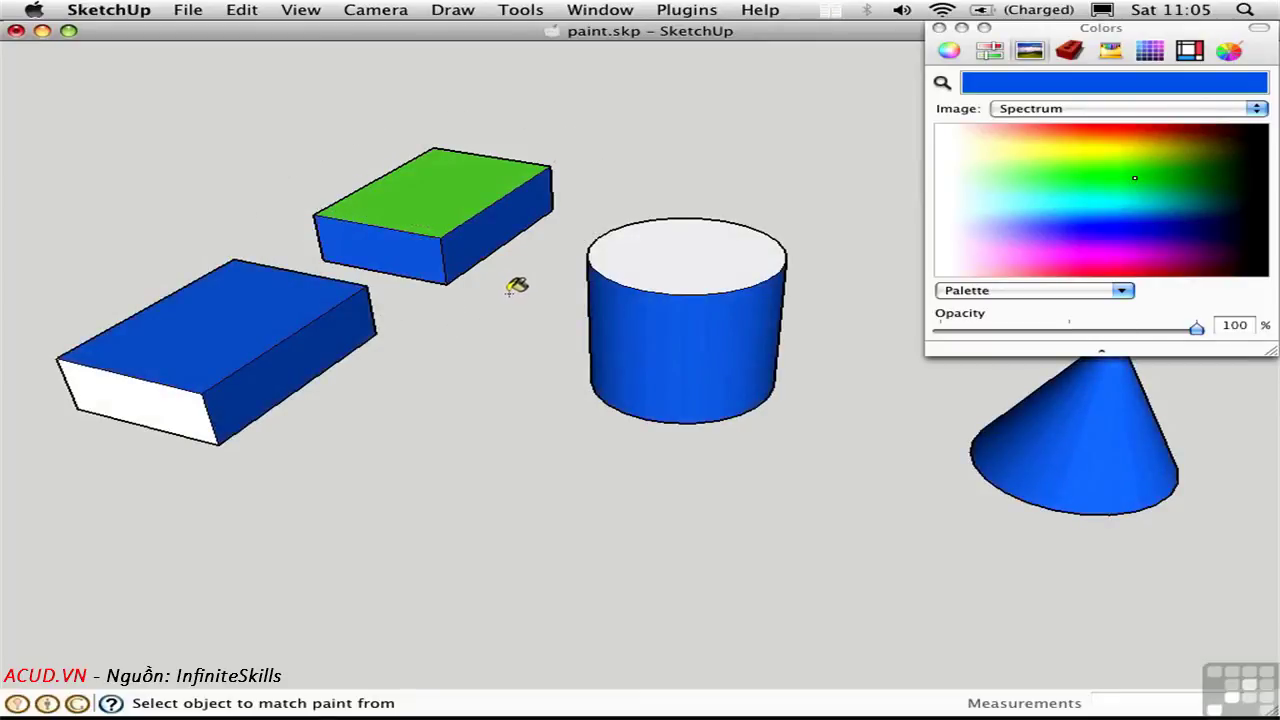
drag(1061, 166, 1032, 149)
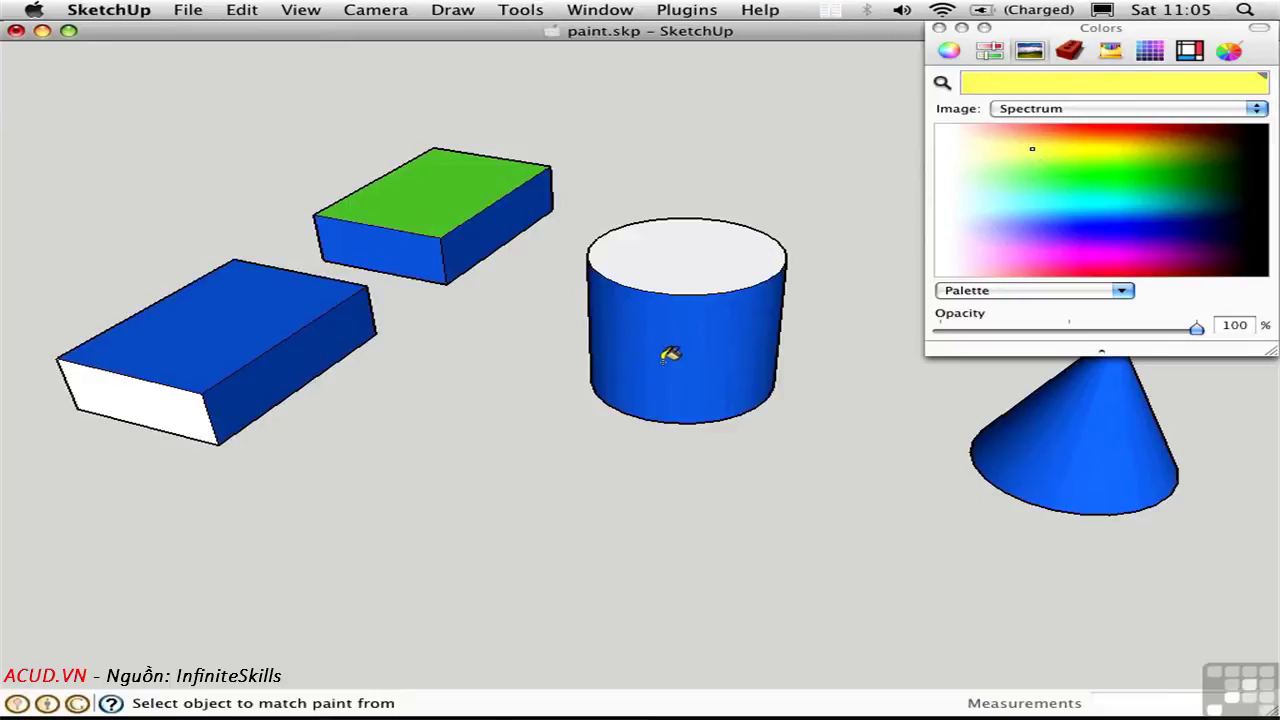
Step: Replace all blue paint with pale yellow at once, then narrow the window beside the image
key(shift)
shift+click(678, 357)
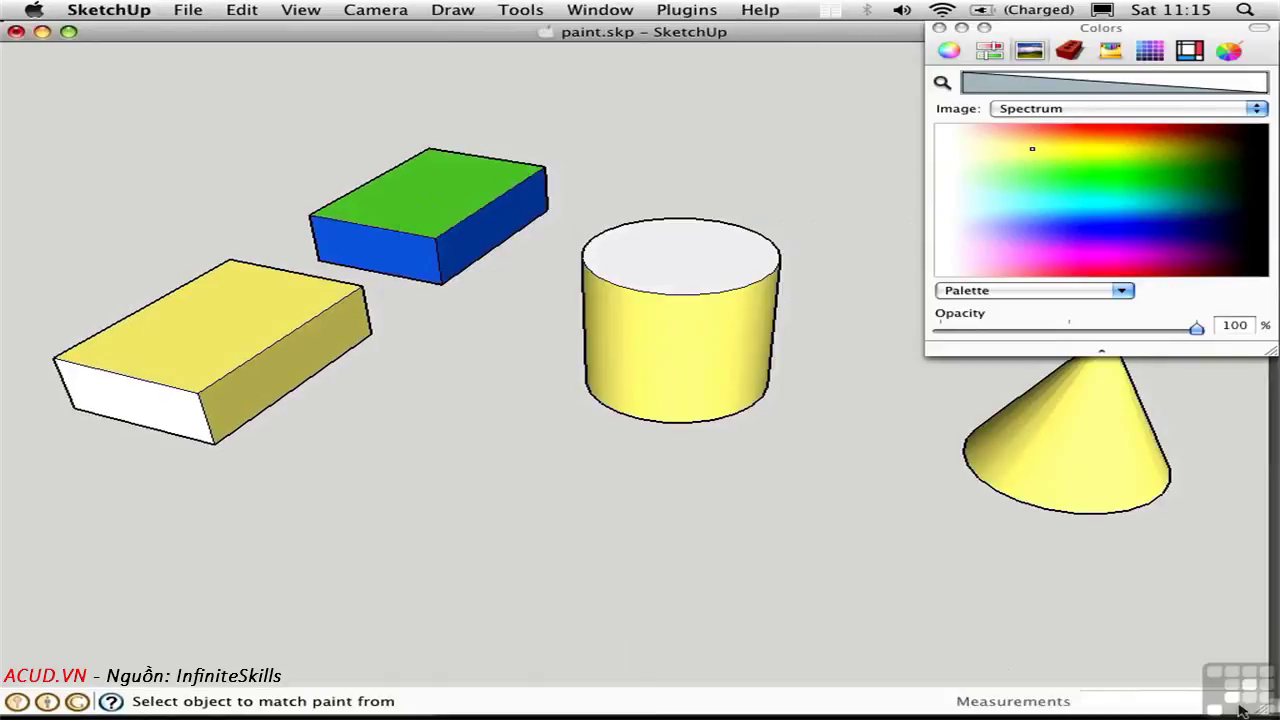
drag(1240, 708, 710, 715)
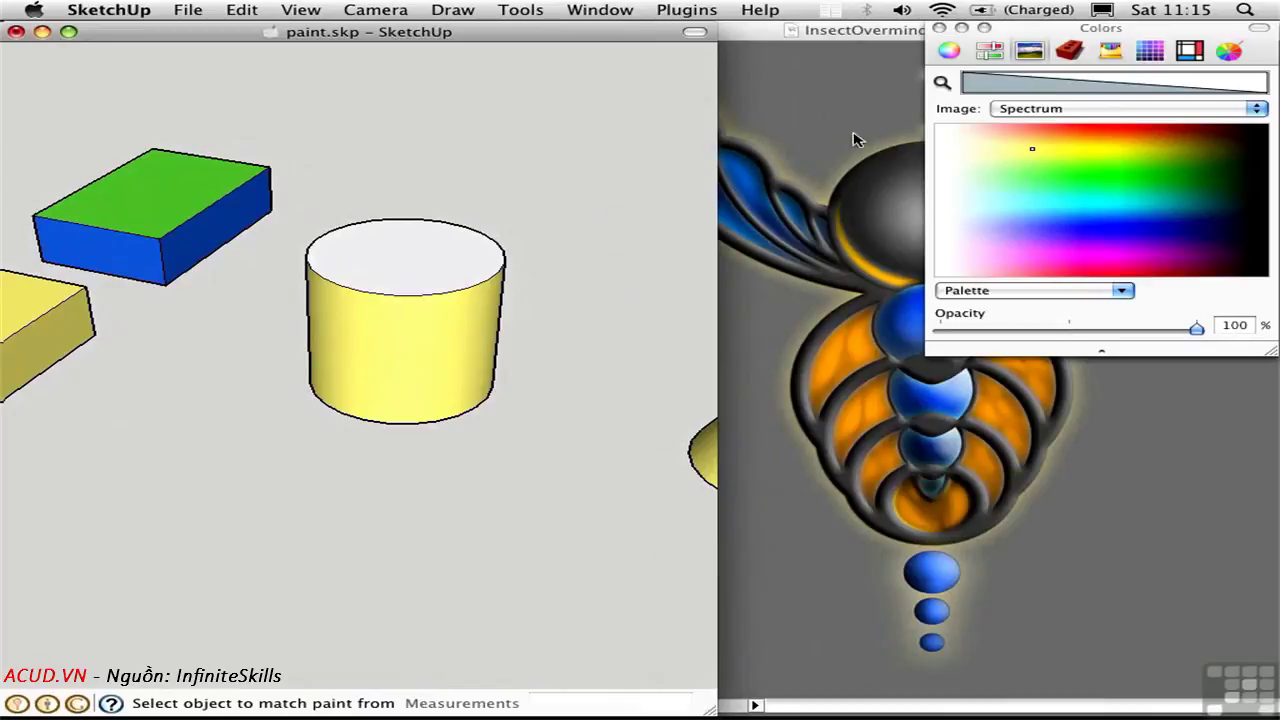
Step: Sample orange from the insect image and paint the cylinder's side with it
click(941, 84)
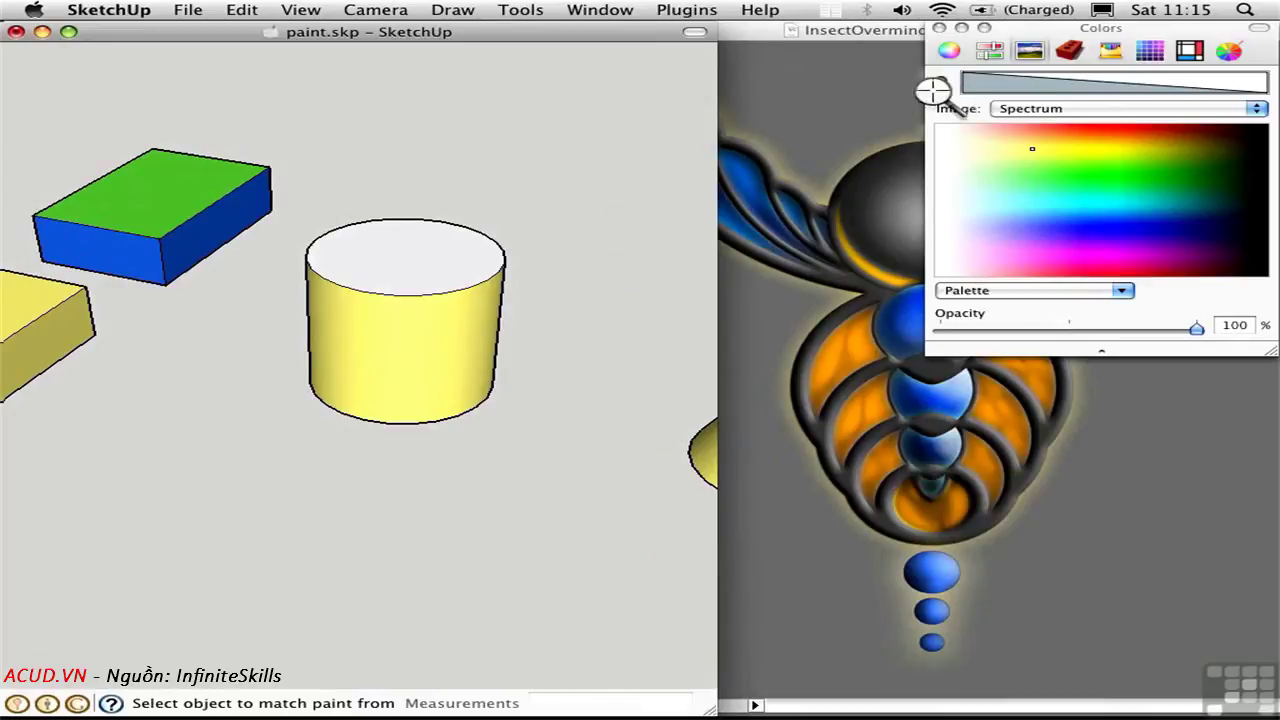
click(850, 352)
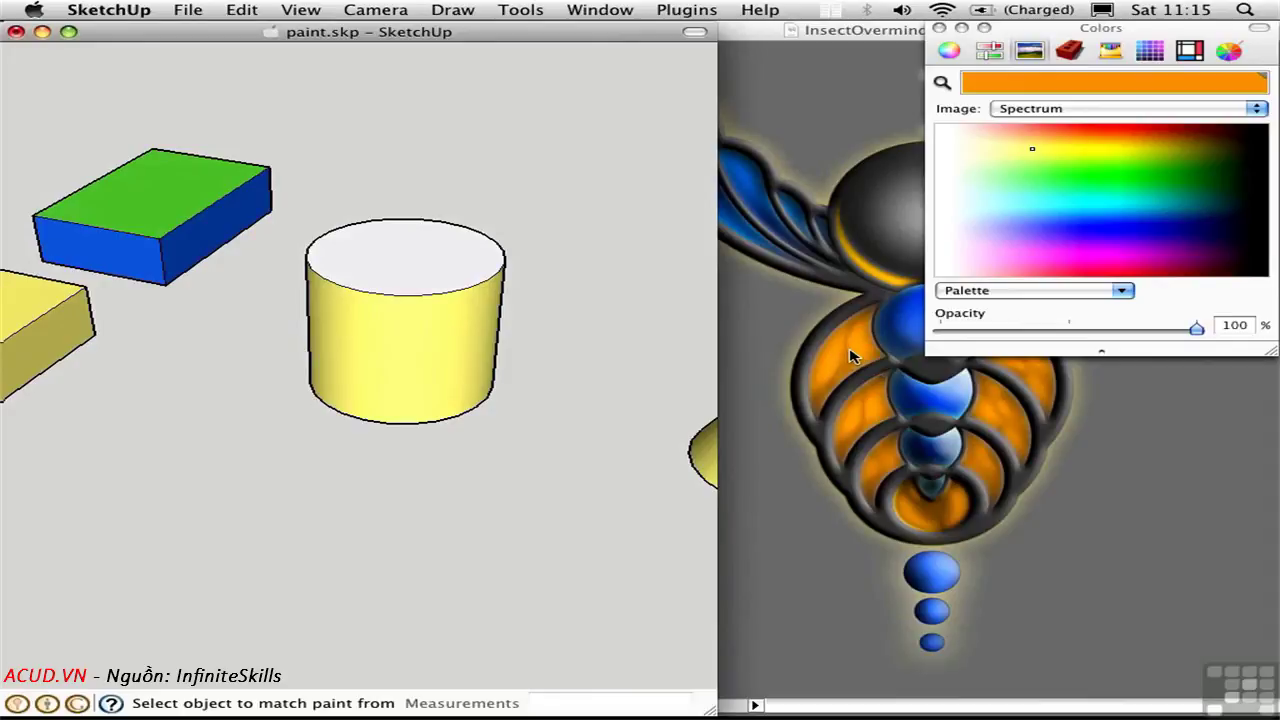
click(412, 334)
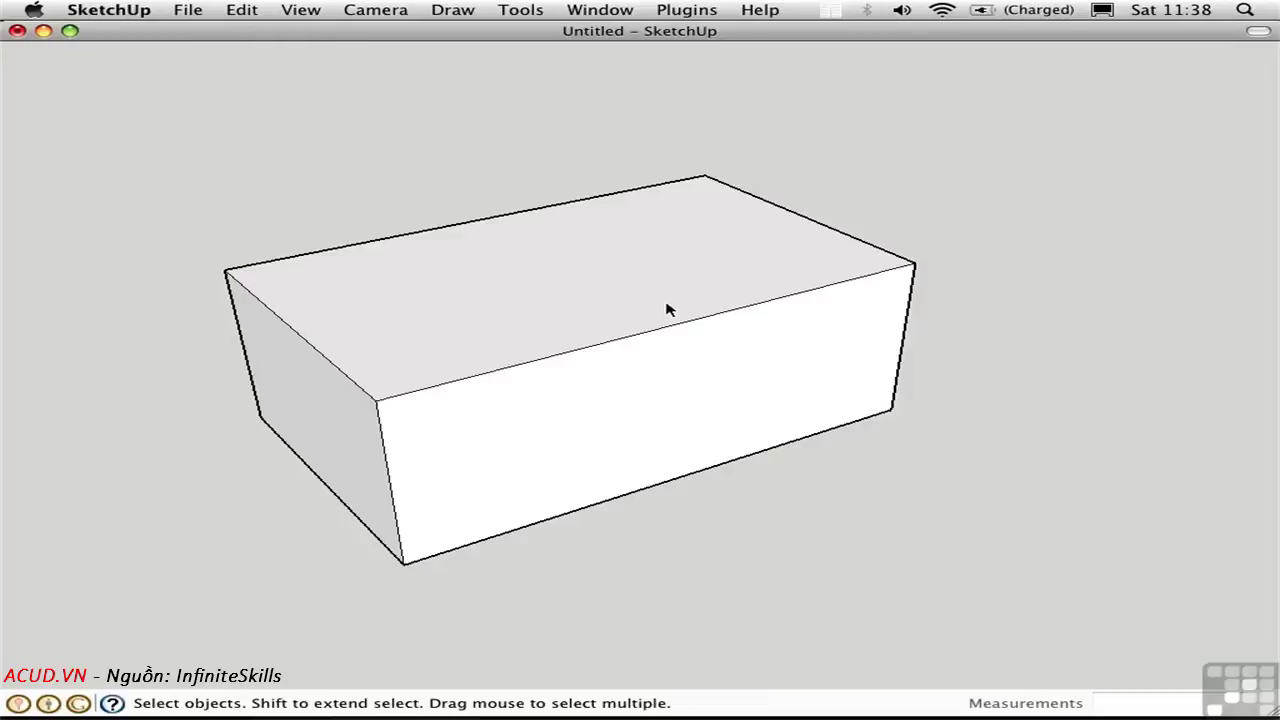
Step: Paint the box's top face with Groundcover_RiverRock_4inch and open that material for editing
key(b)
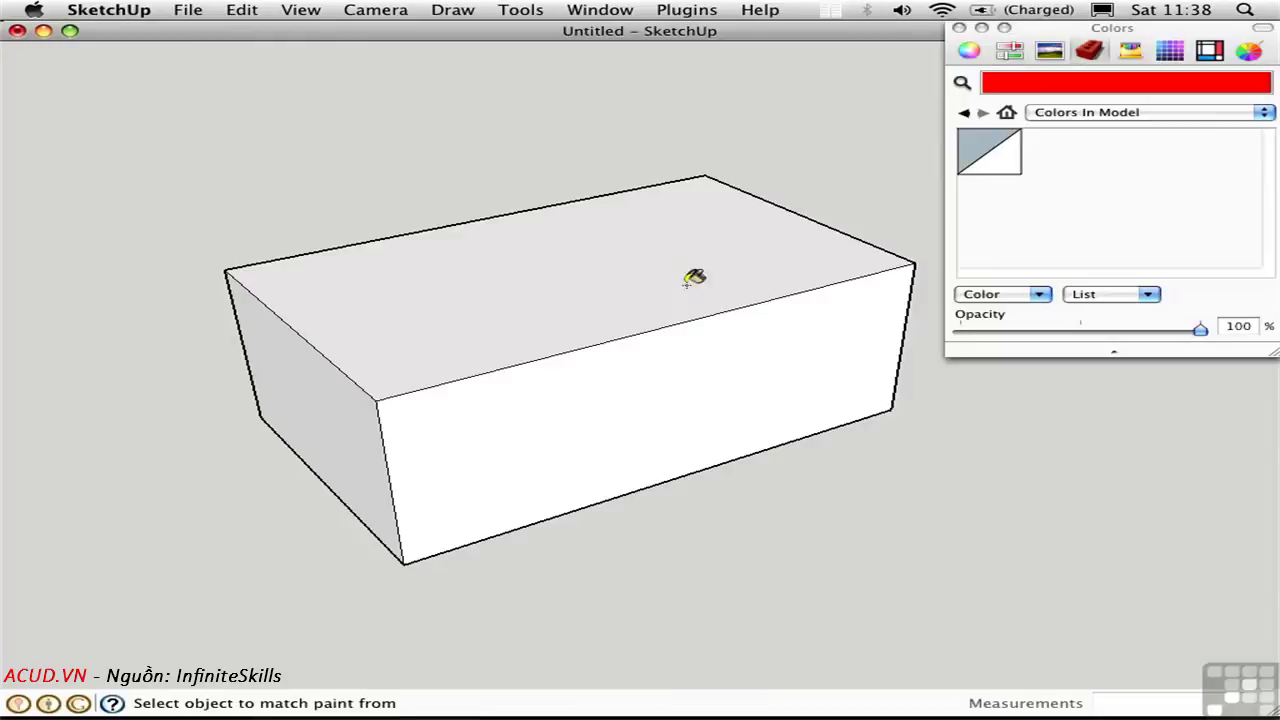
click(1150, 115)
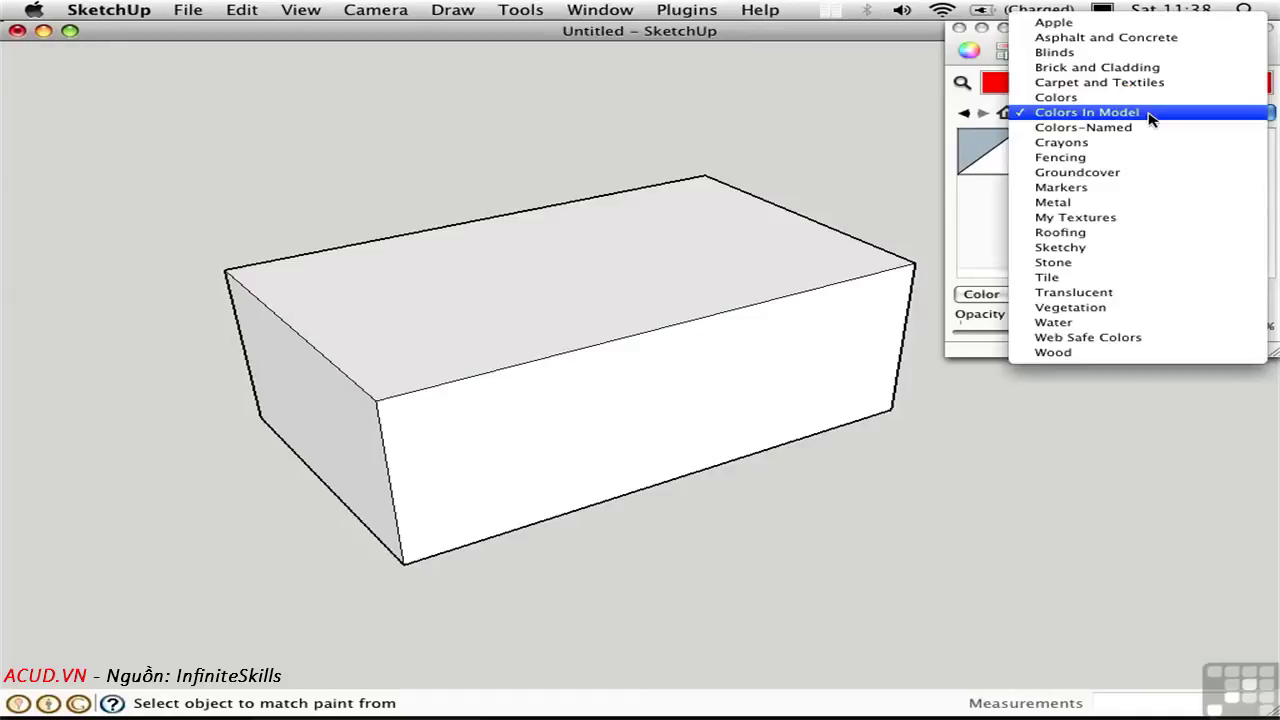
click(1124, 174)
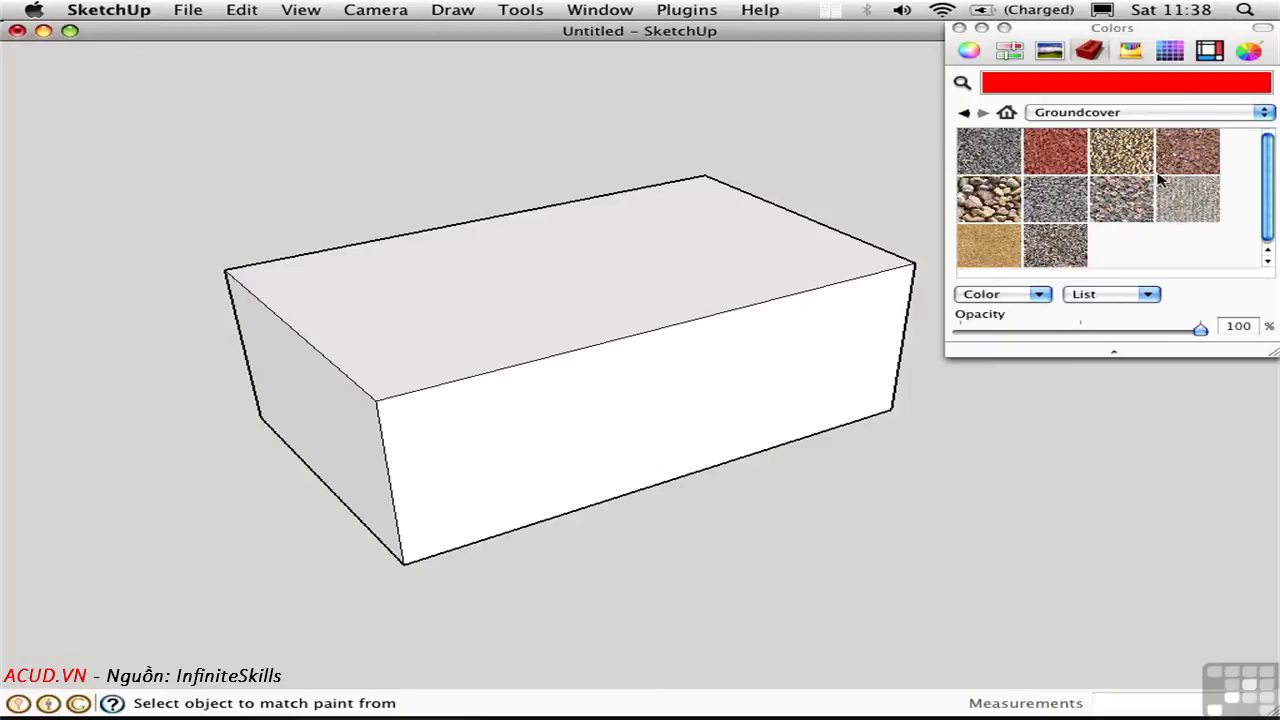
click(989, 211)
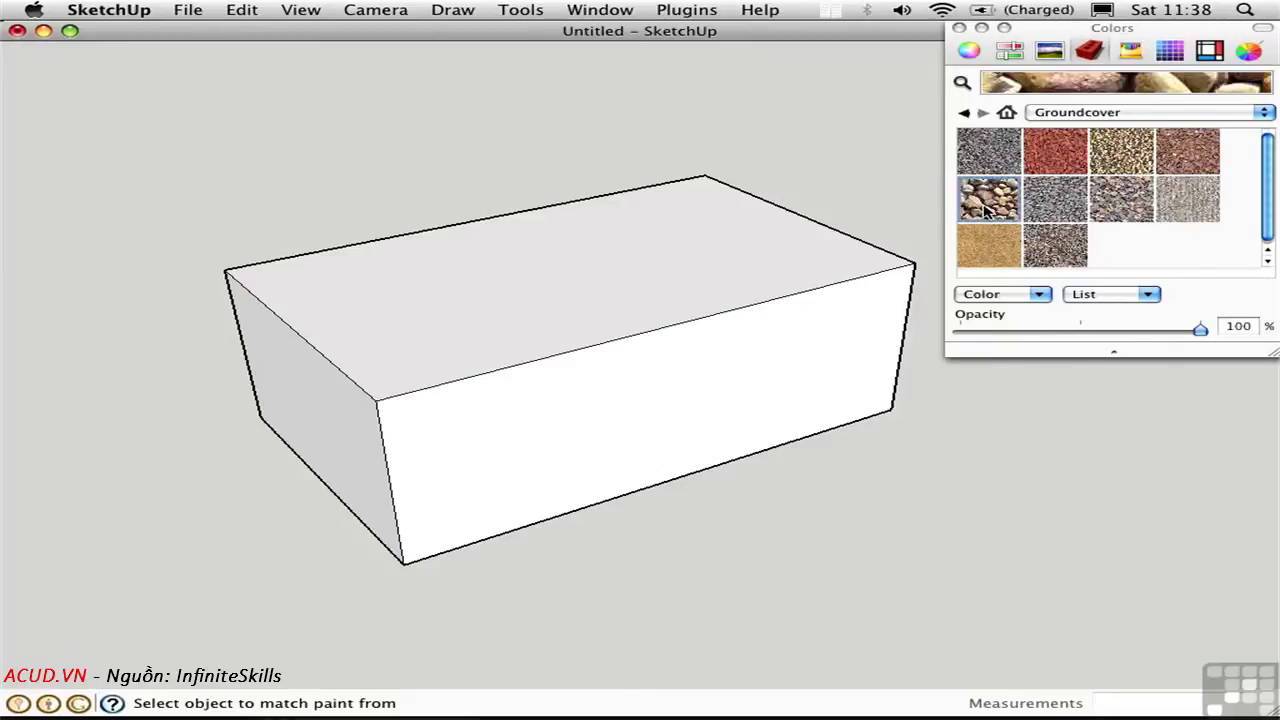
click(605, 295)
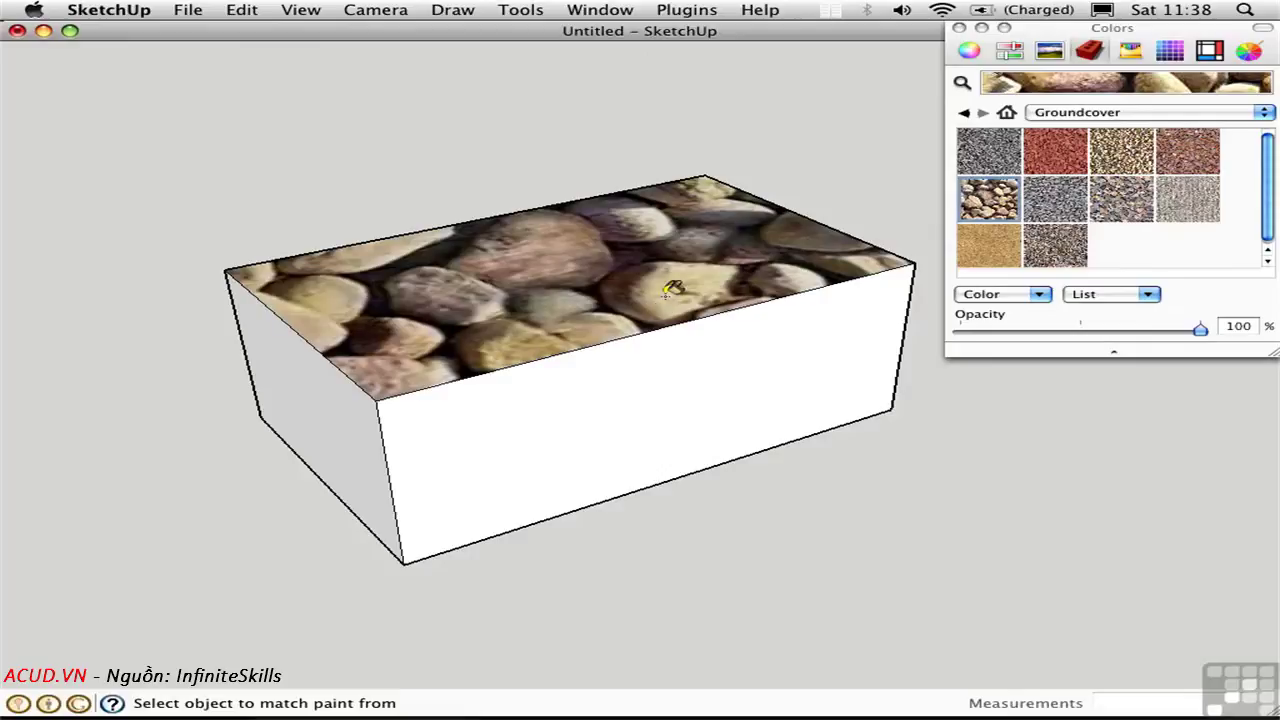
double_click(988, 199)
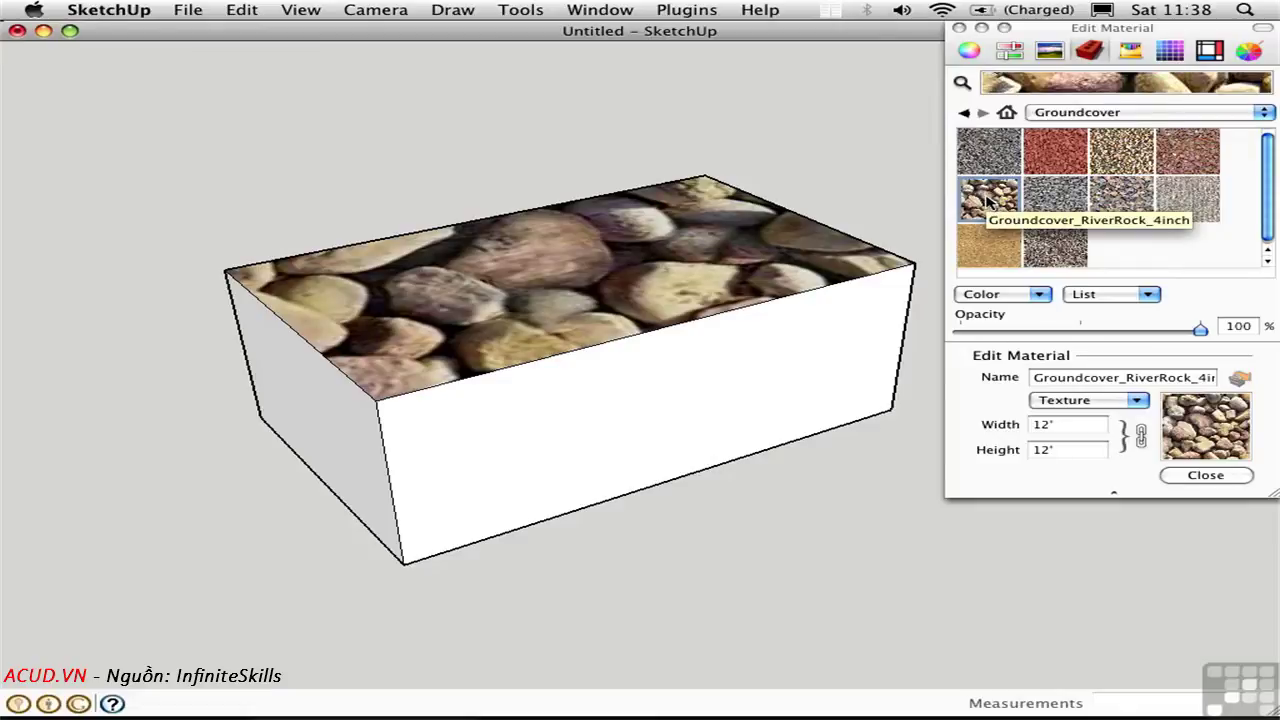
Step: Resize the river-rock texture from 12' to 2' by 2' and close its material settings
click(997, 199)
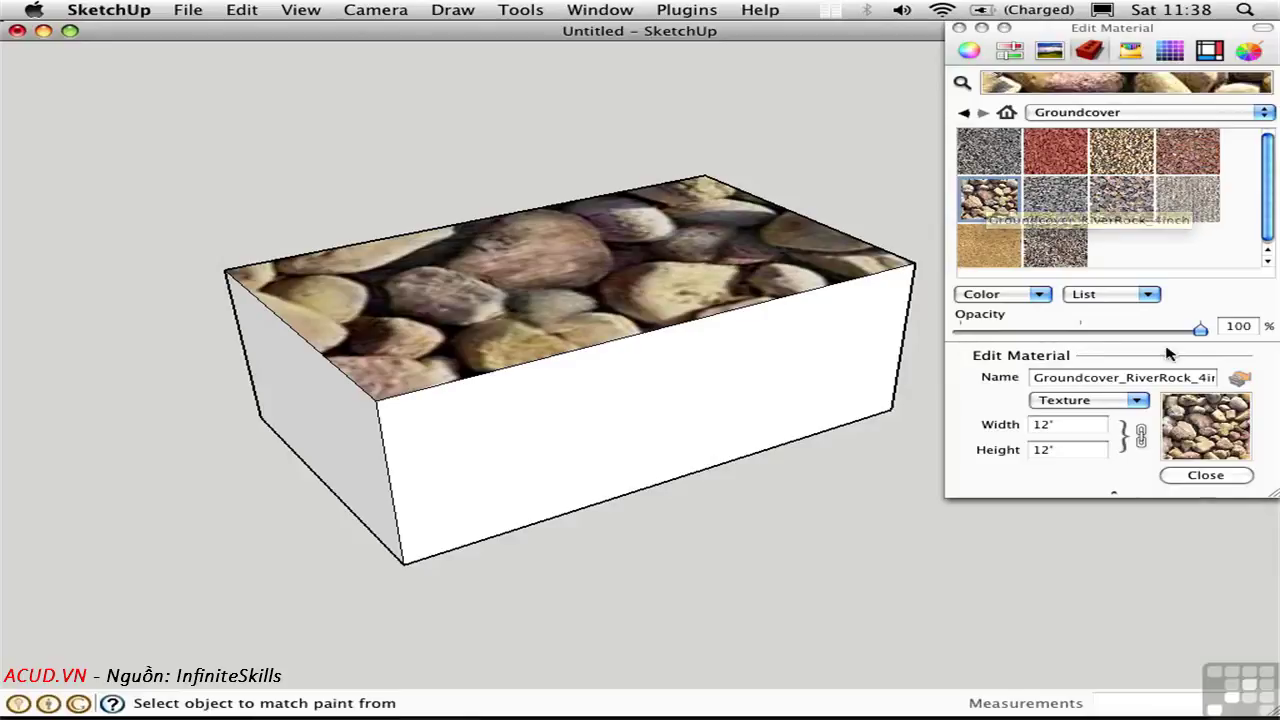
click(1040, 427)
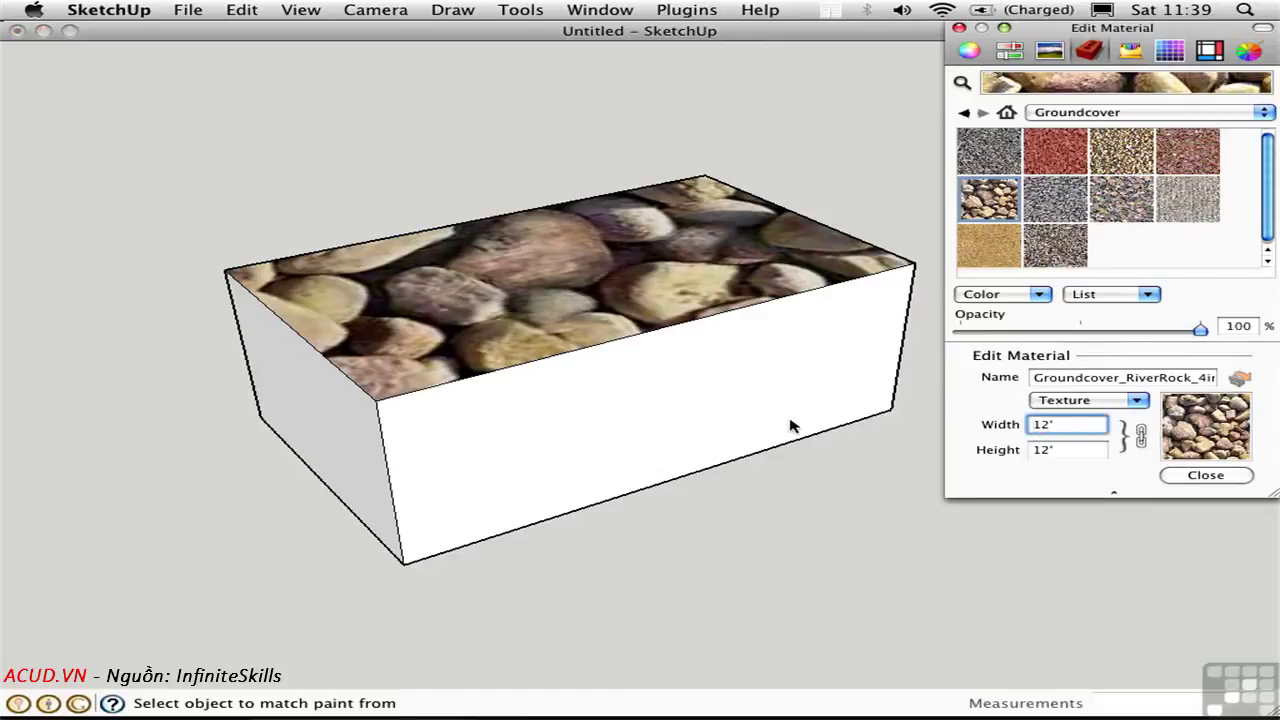
text(2)
click(1040, 449)
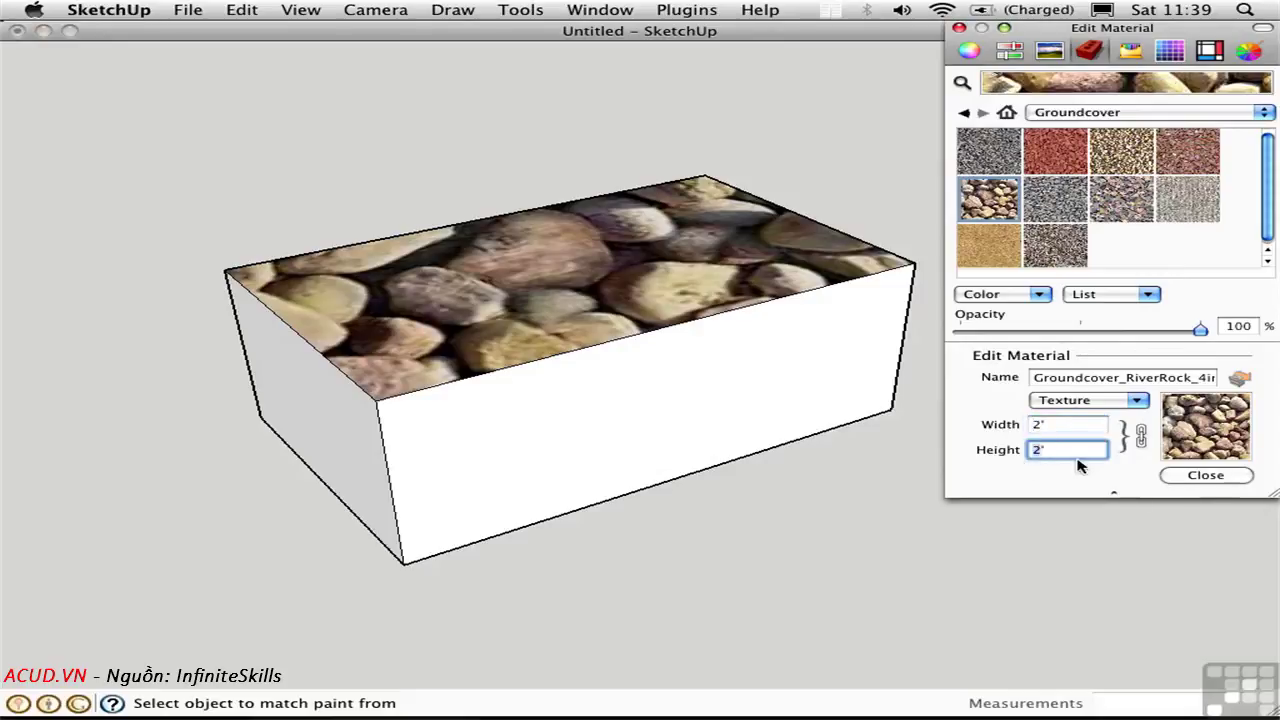
click(1207, 477)
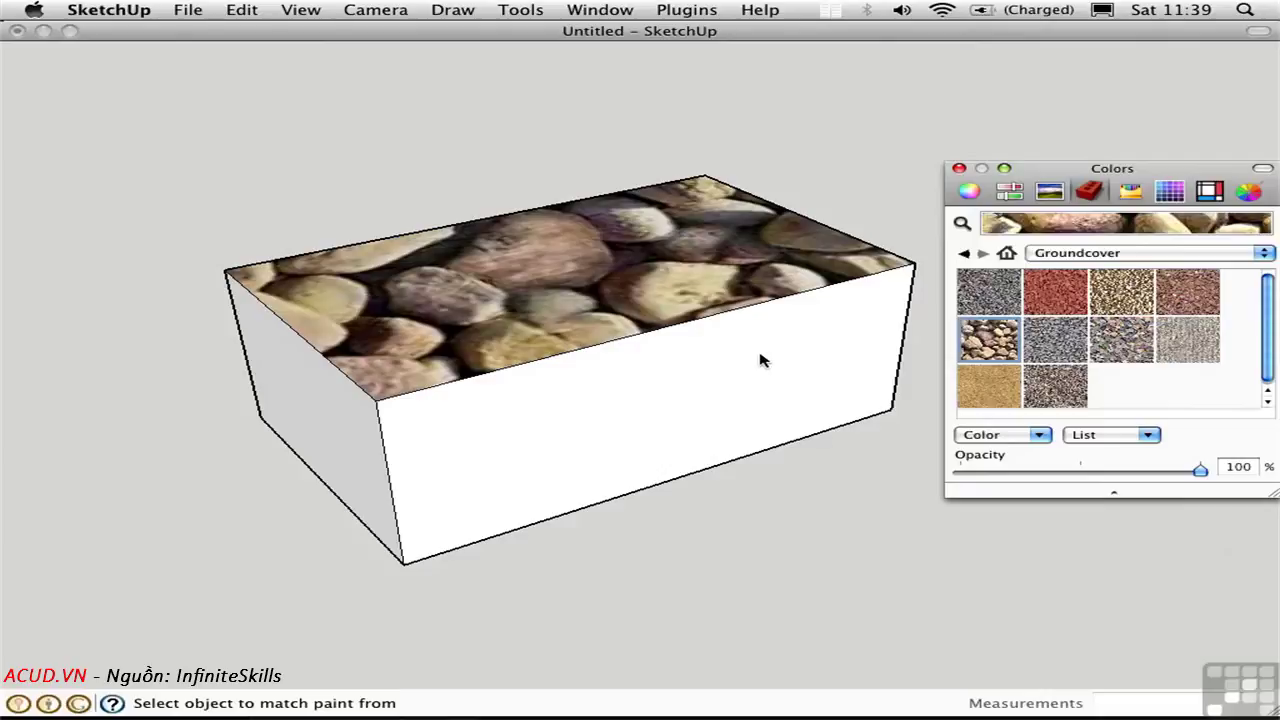
Step: Repaint the box's top face with the 2'-scale river rock and orbit to inspect it
key(super+z)
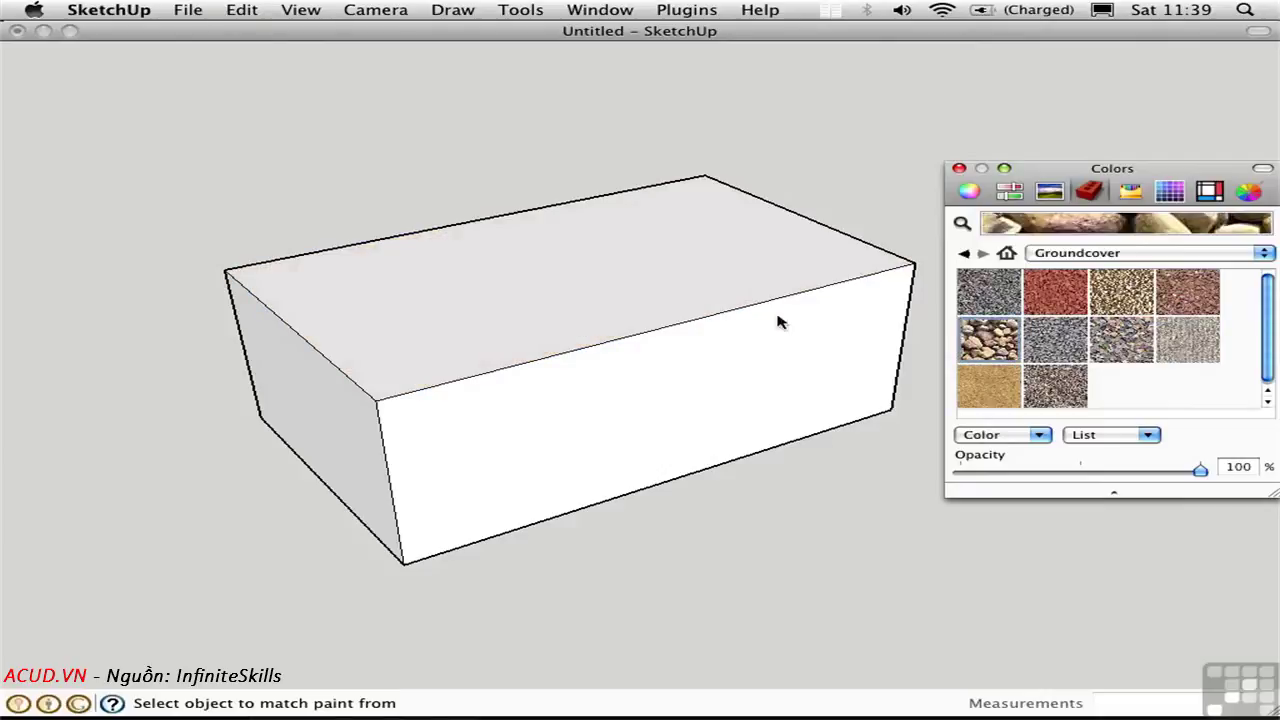
click(596, 281)
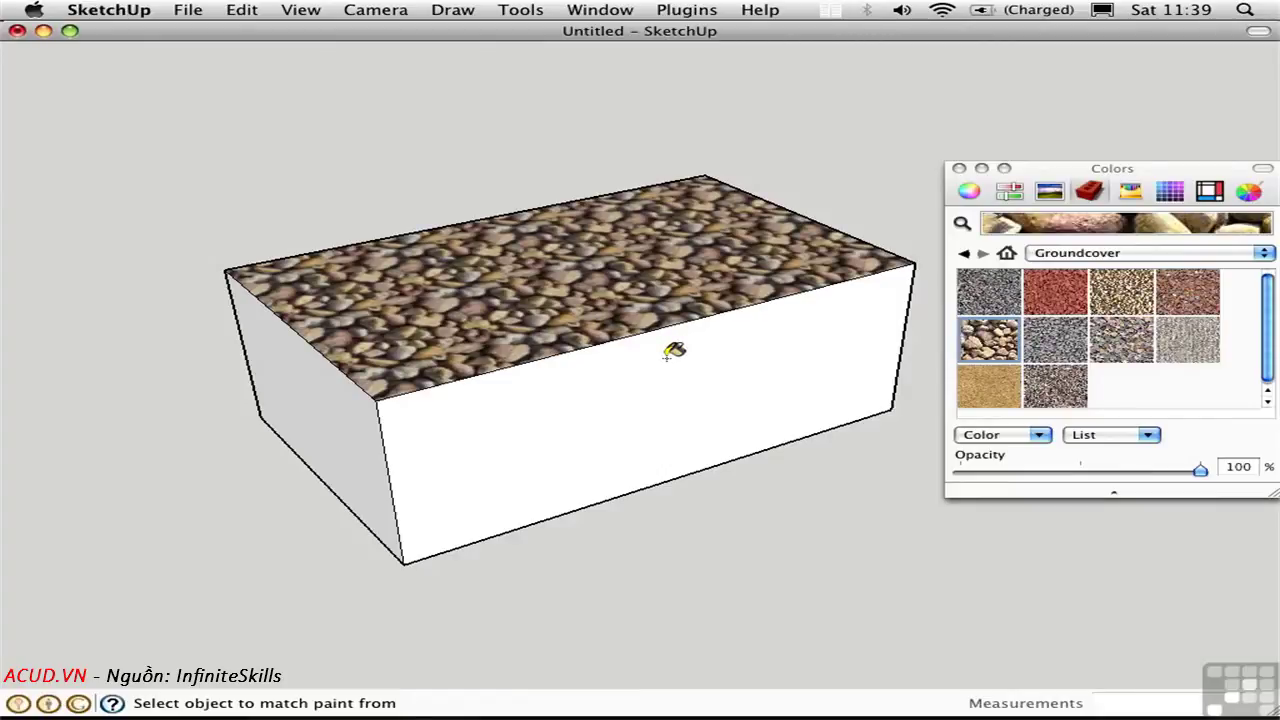
middle_drag(655, 385, 640, 530)
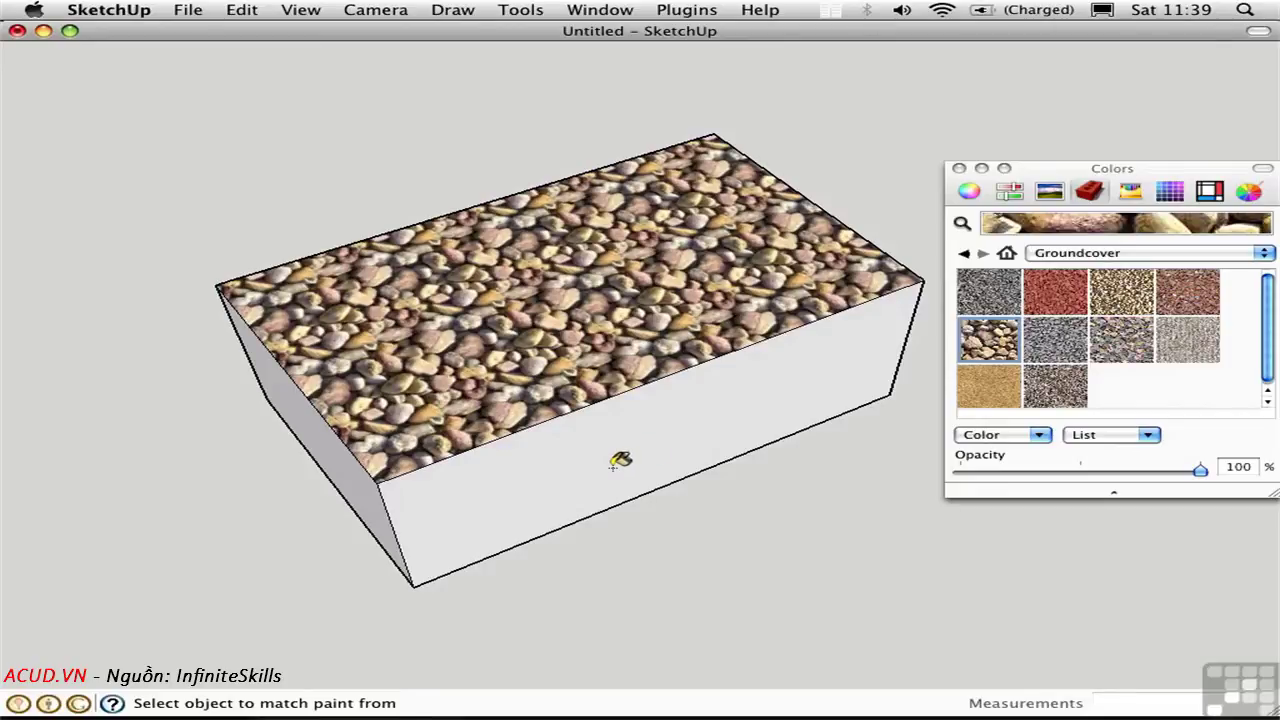
middle_drag(619, 461, 614, 380)
Step: Make the front face's texture unique at 1024 by 420 pixels and list only in-model materials
right_click(605, 406)
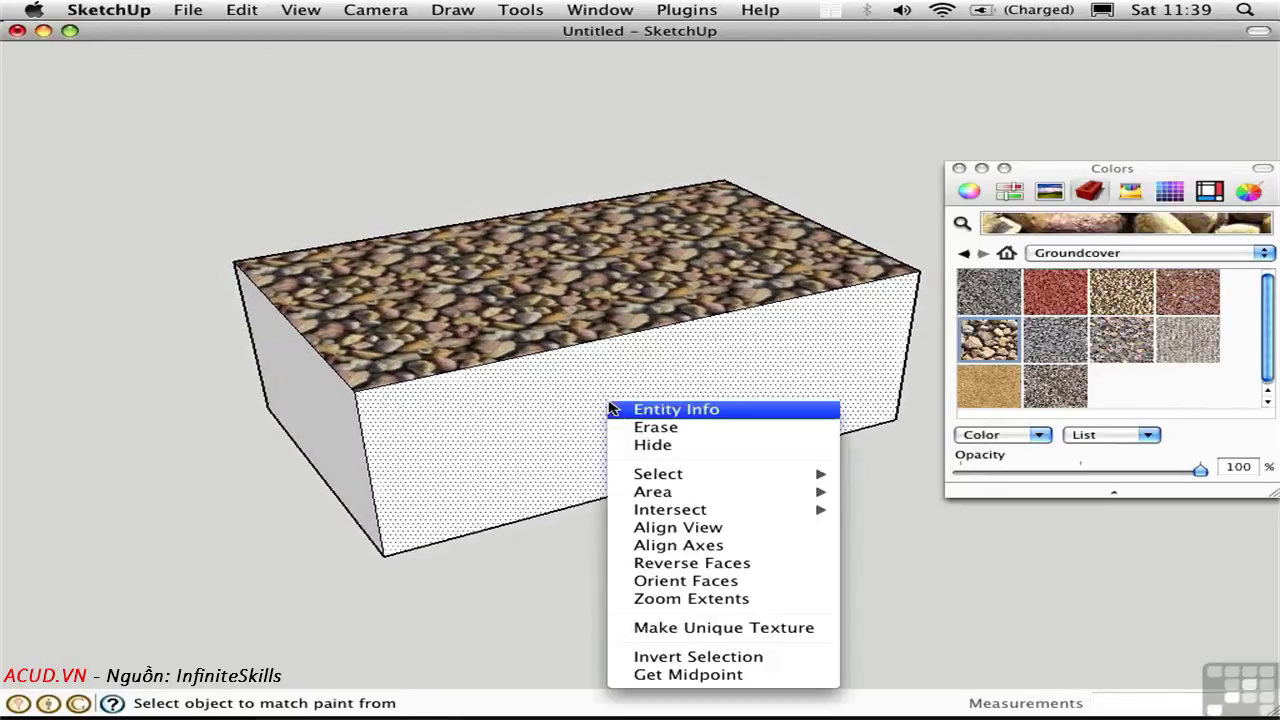
click(663, 628)
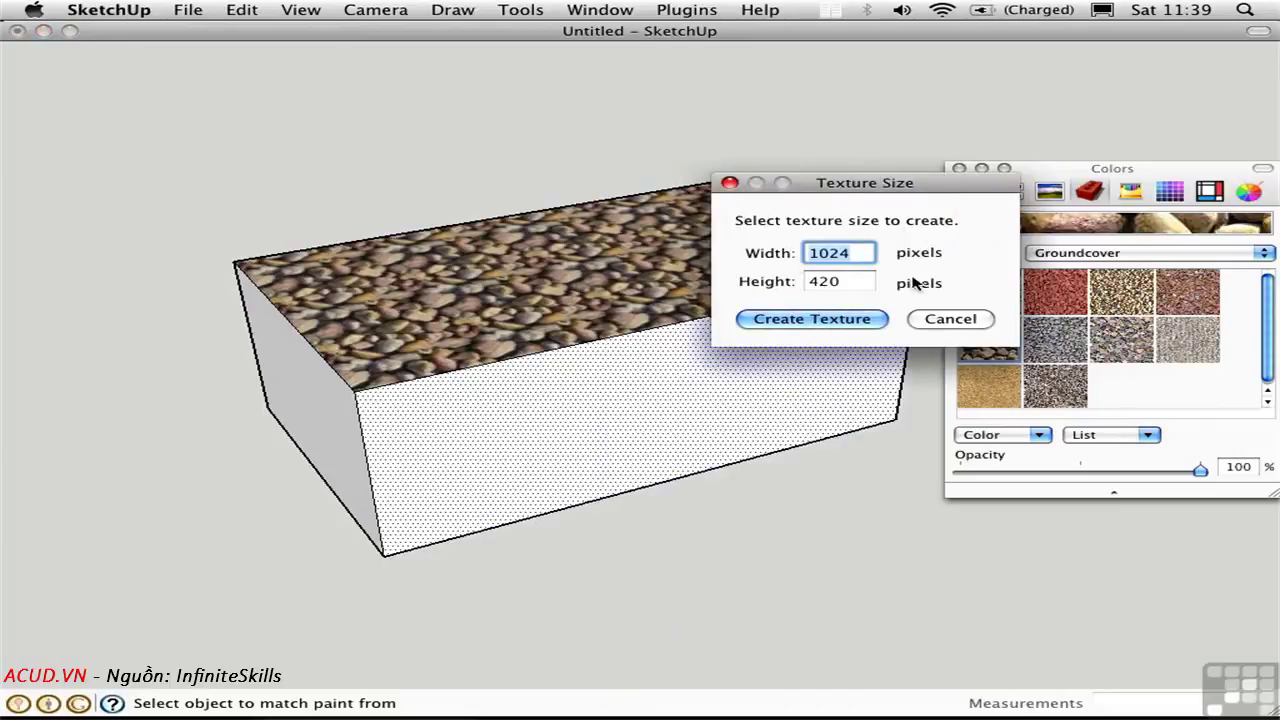
click(840, 318)
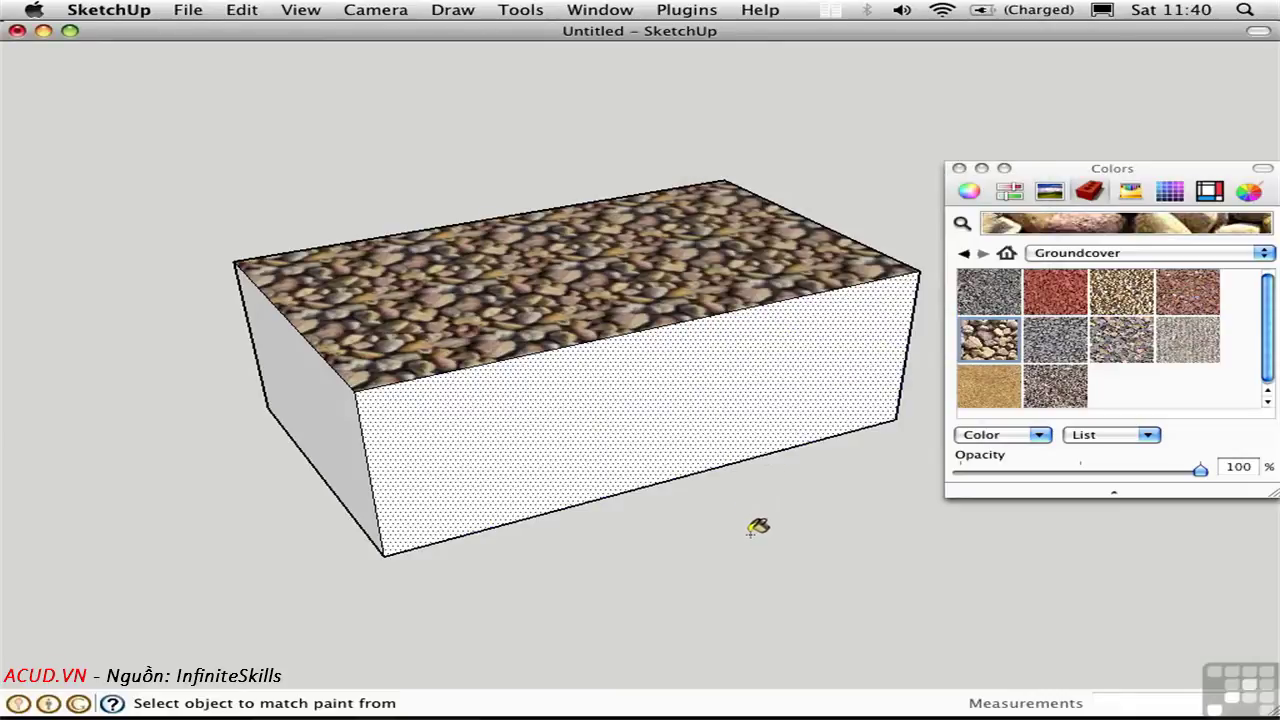
key(space)
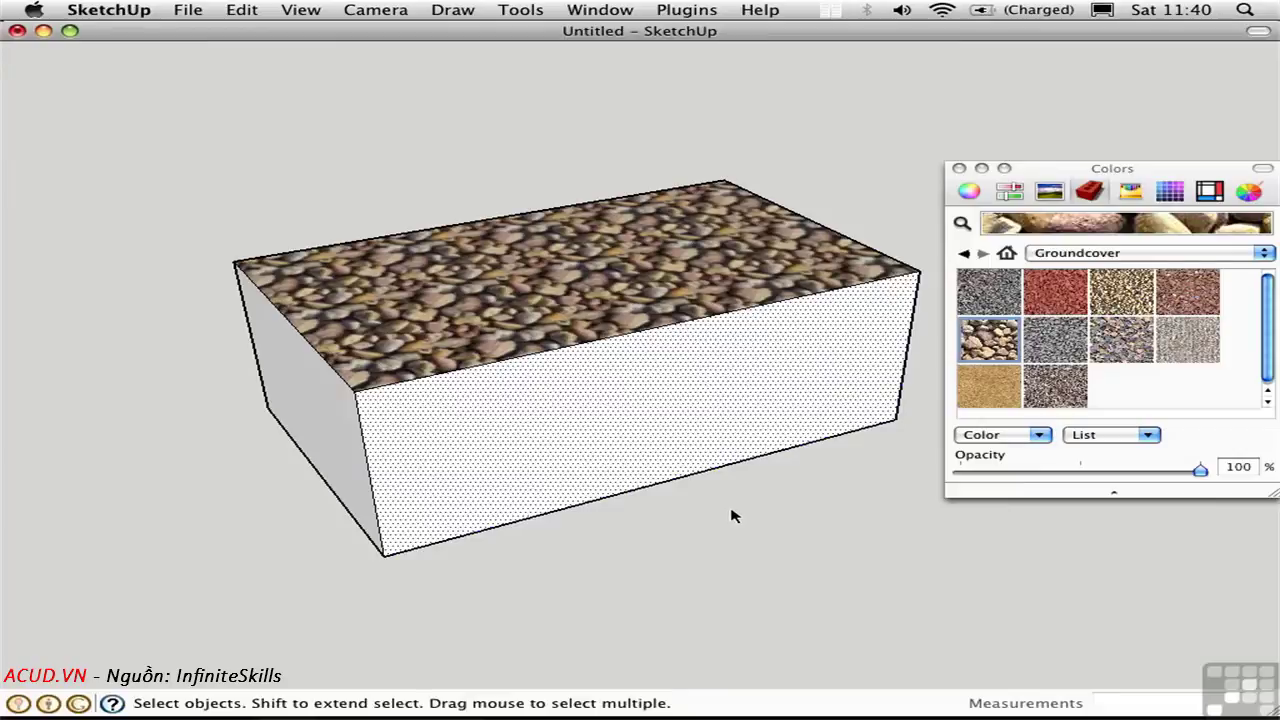
click(1007, 255)
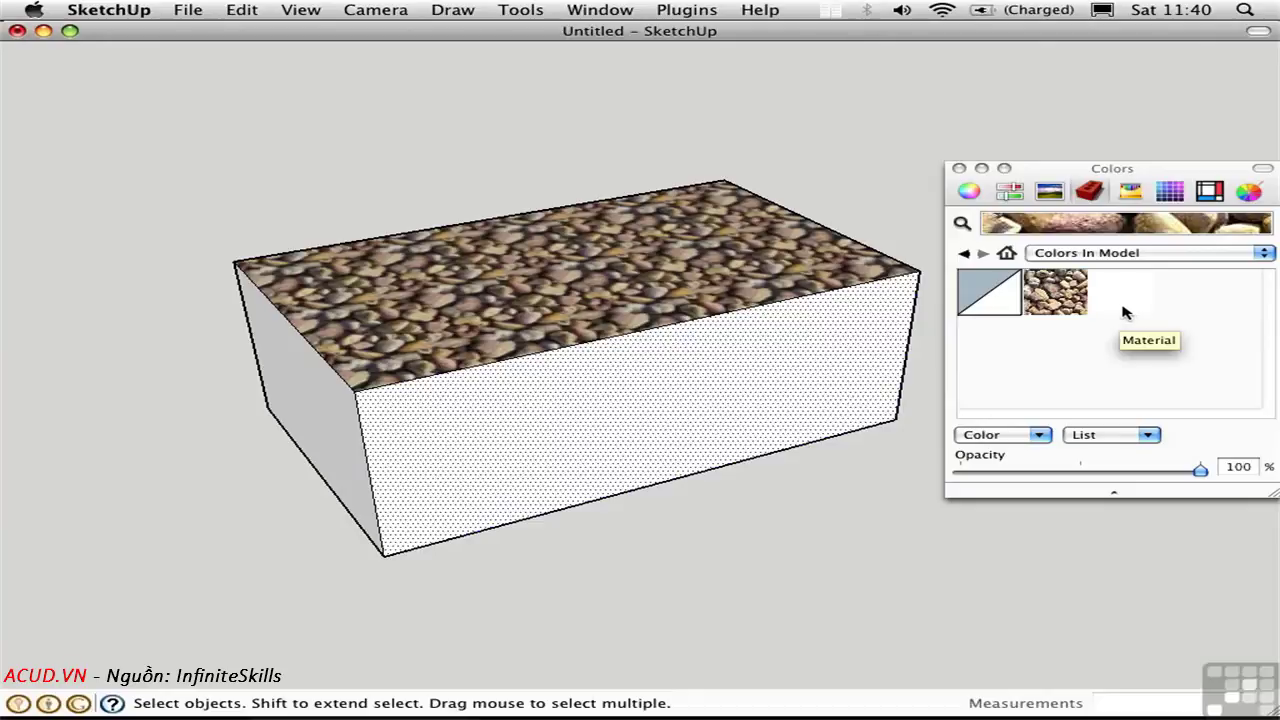
click(108, 11)
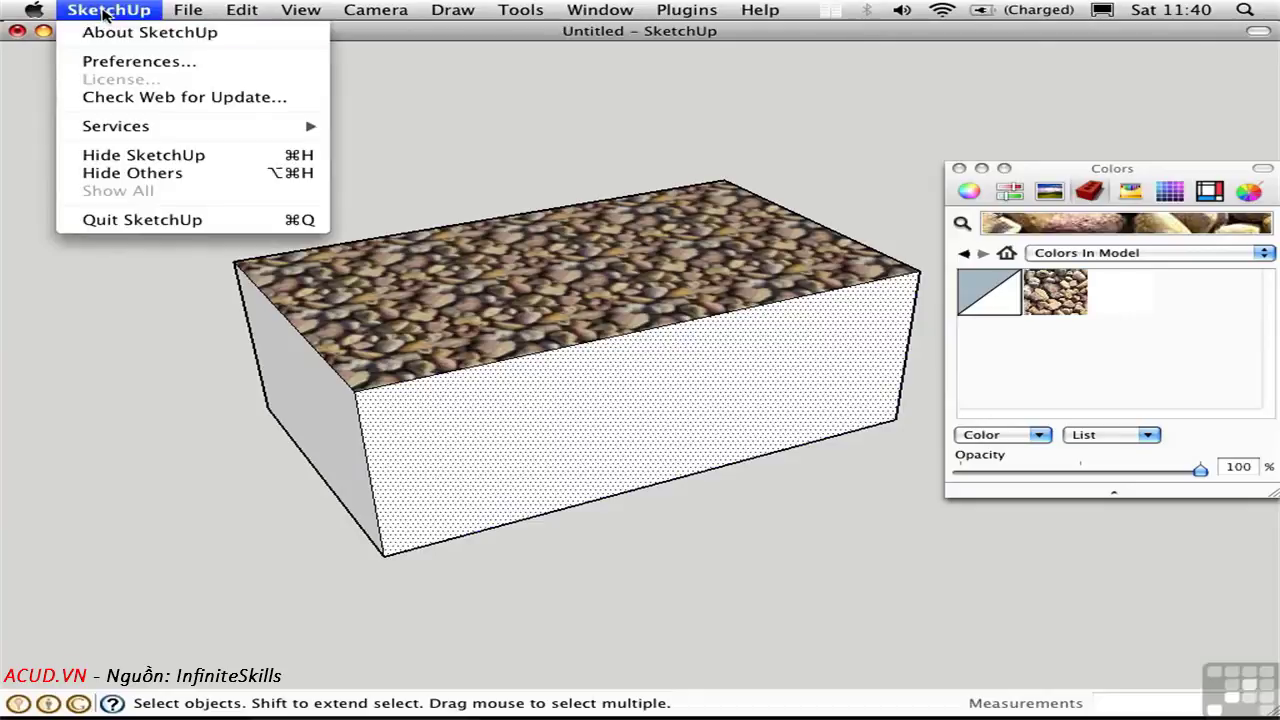
click(110, 63)
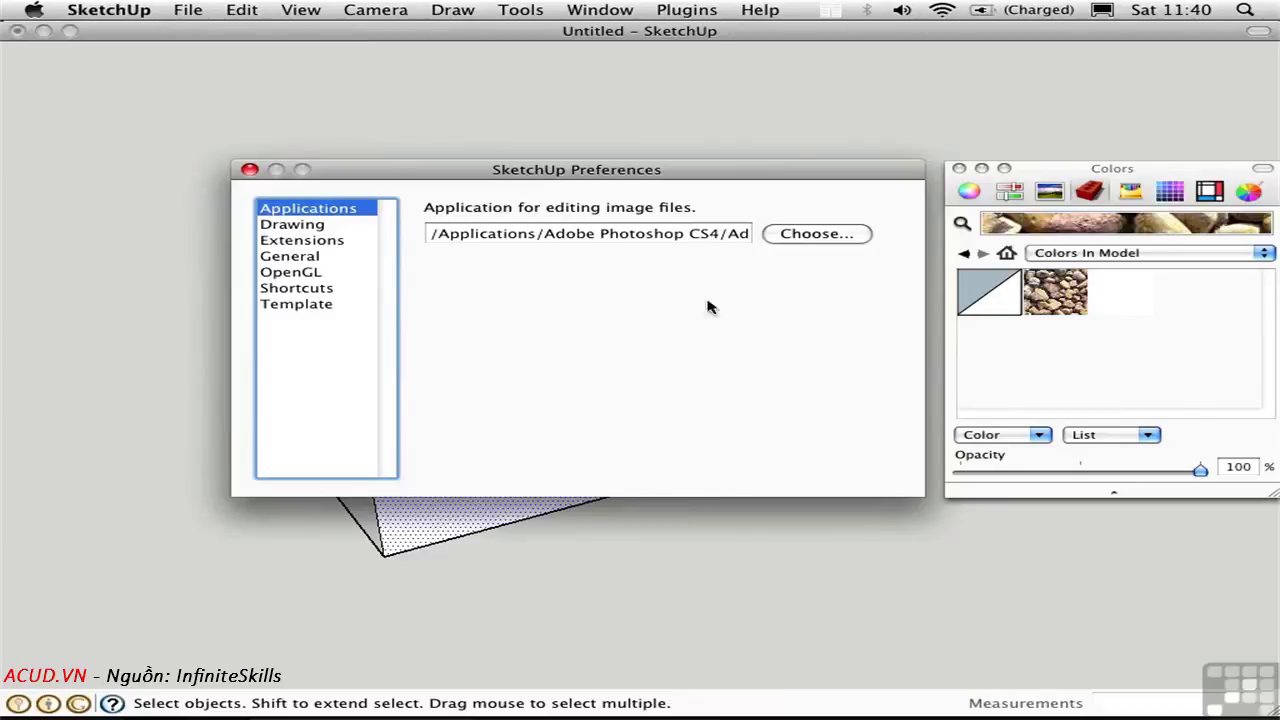
click(250, 172)
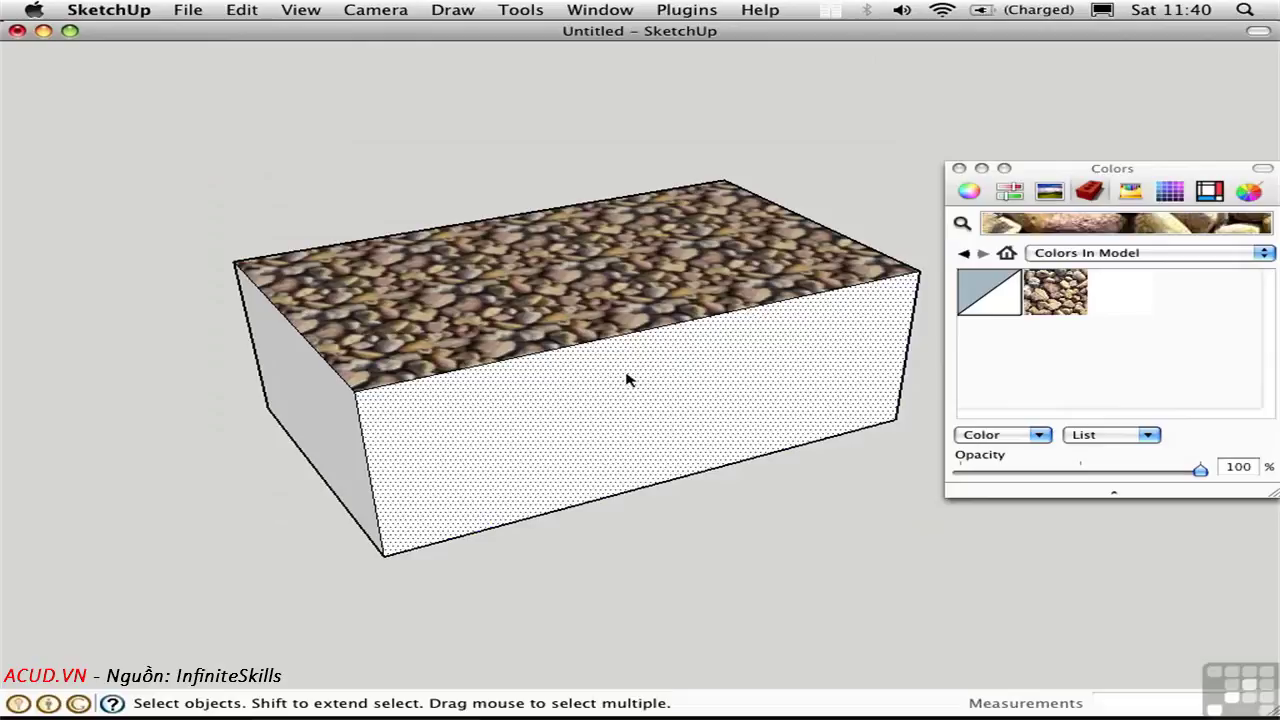
Step: Open the front face's texture image, Material(5).jpg, for editing in Photoshop
right_click(628, 374)
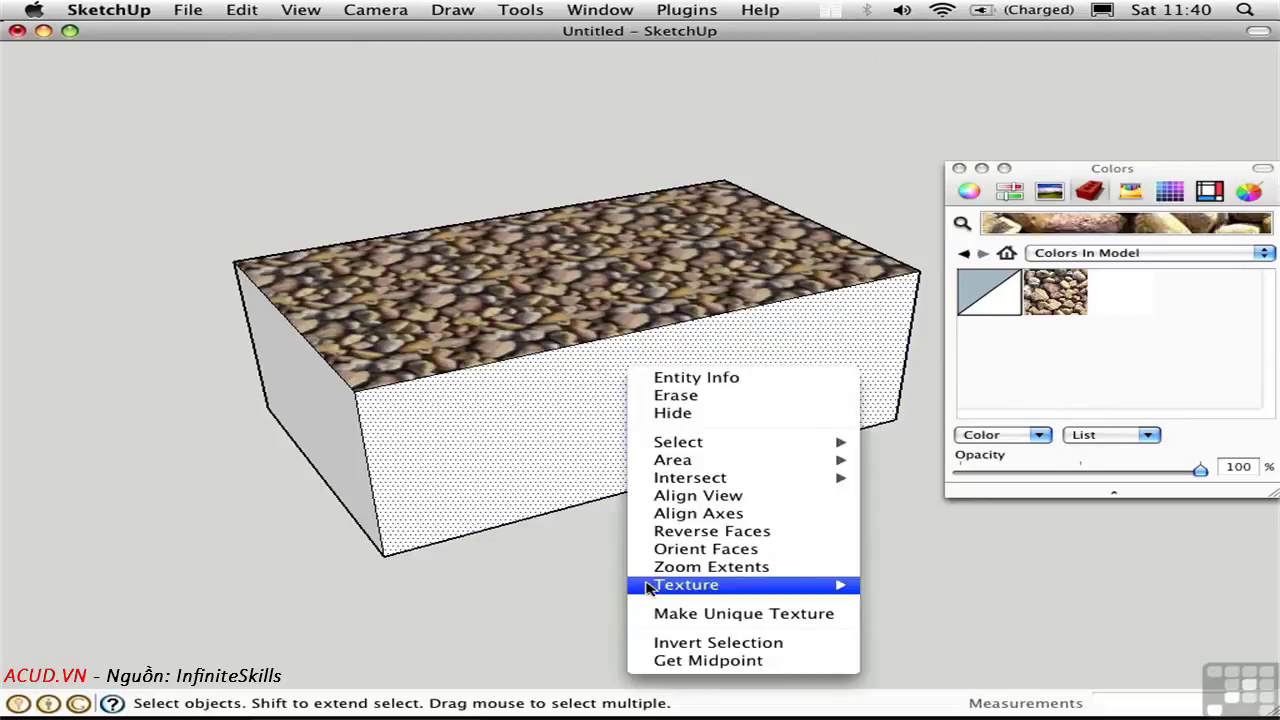
mouse_move(660, 588)
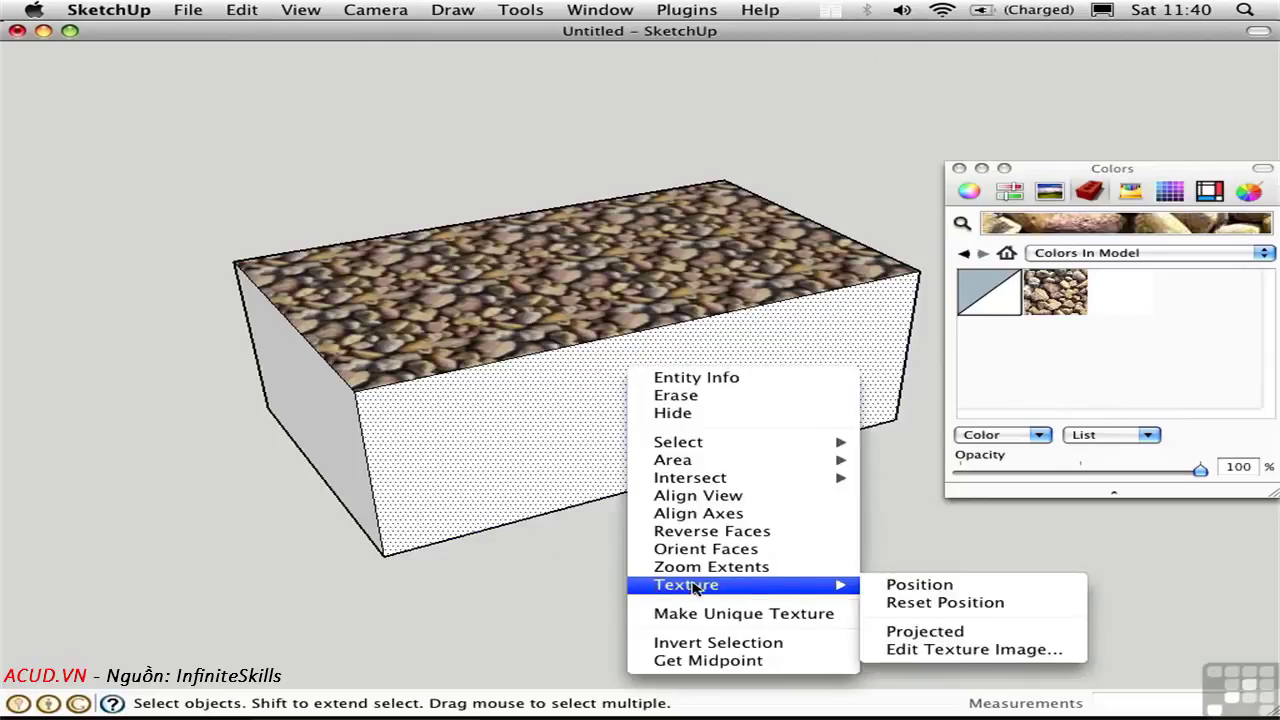
click(941, 652)
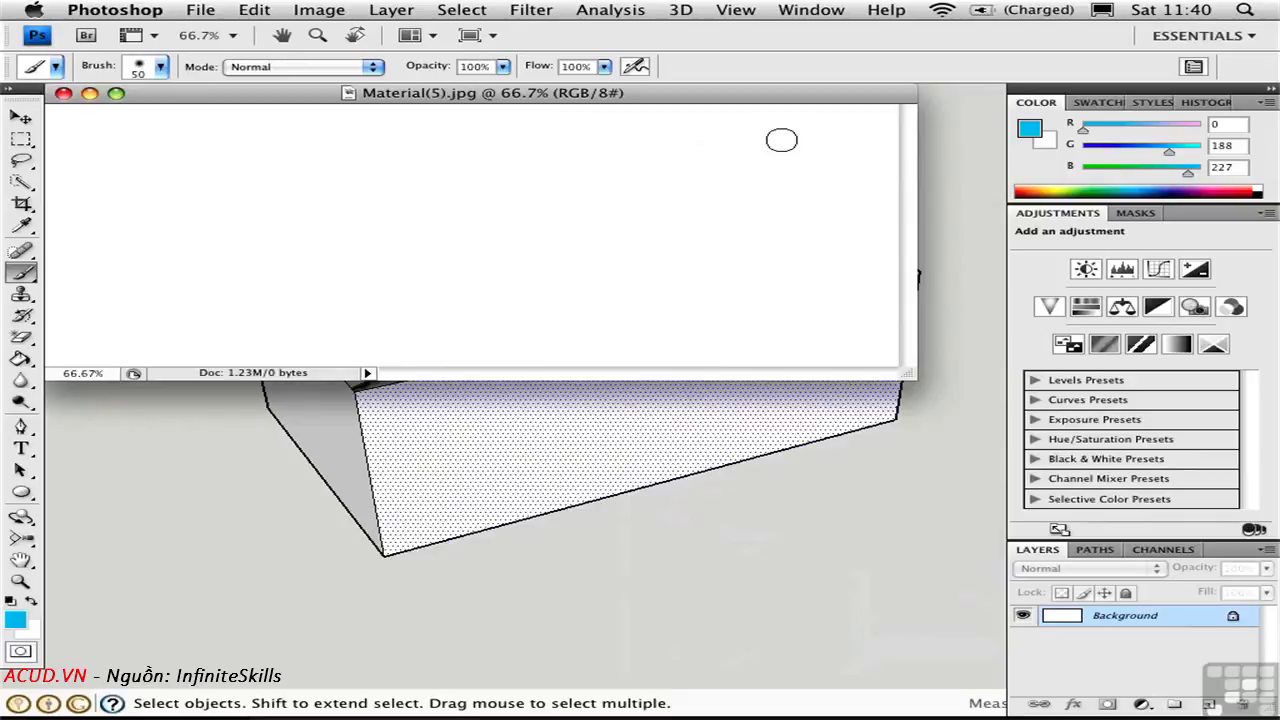
Step: Paint three cyan zigzag strokes across the blank texture canvas
drag(805, 133, 490, 333)
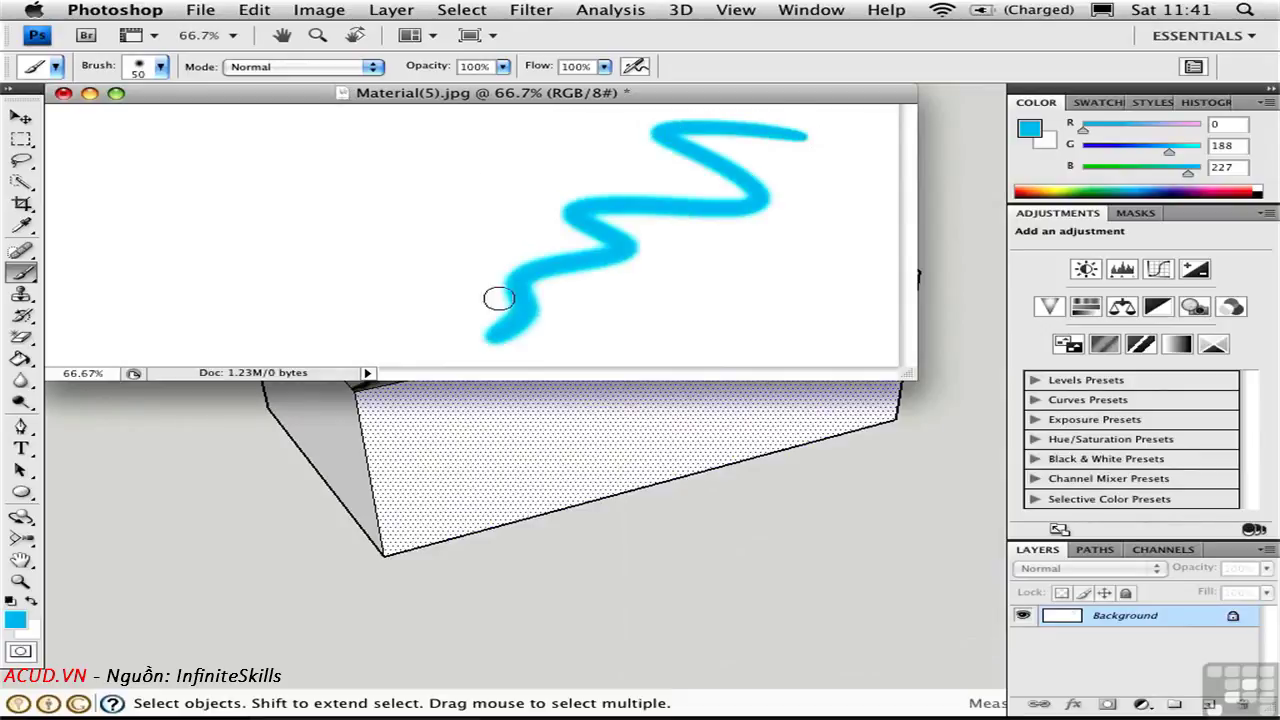
drag(590, 134, 365, 258)
mouse_move(383, 127)
mouse_down()
mouse_move(191, 242)
mouse_move(150, 318)
mouse_up()
Step: Save the texture image as a High-quality JPEG and return to SketchUp
key(super+s)
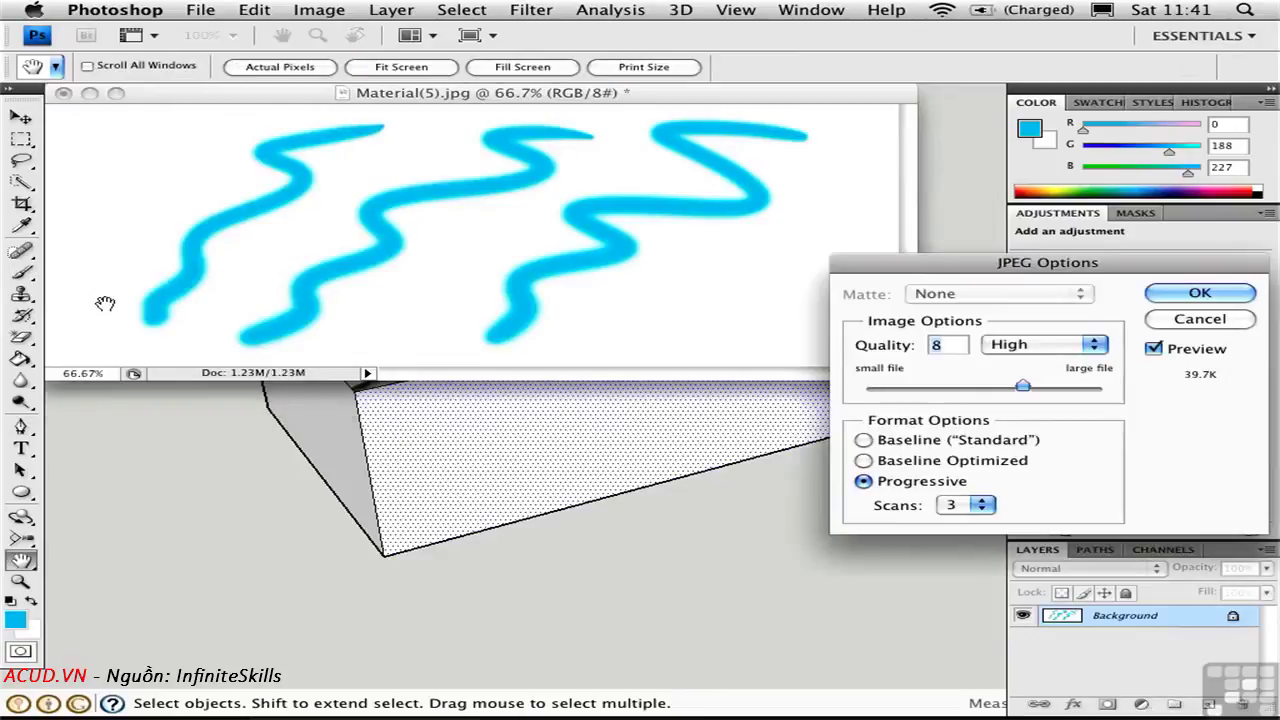
drag(878, 254, 369, 157)
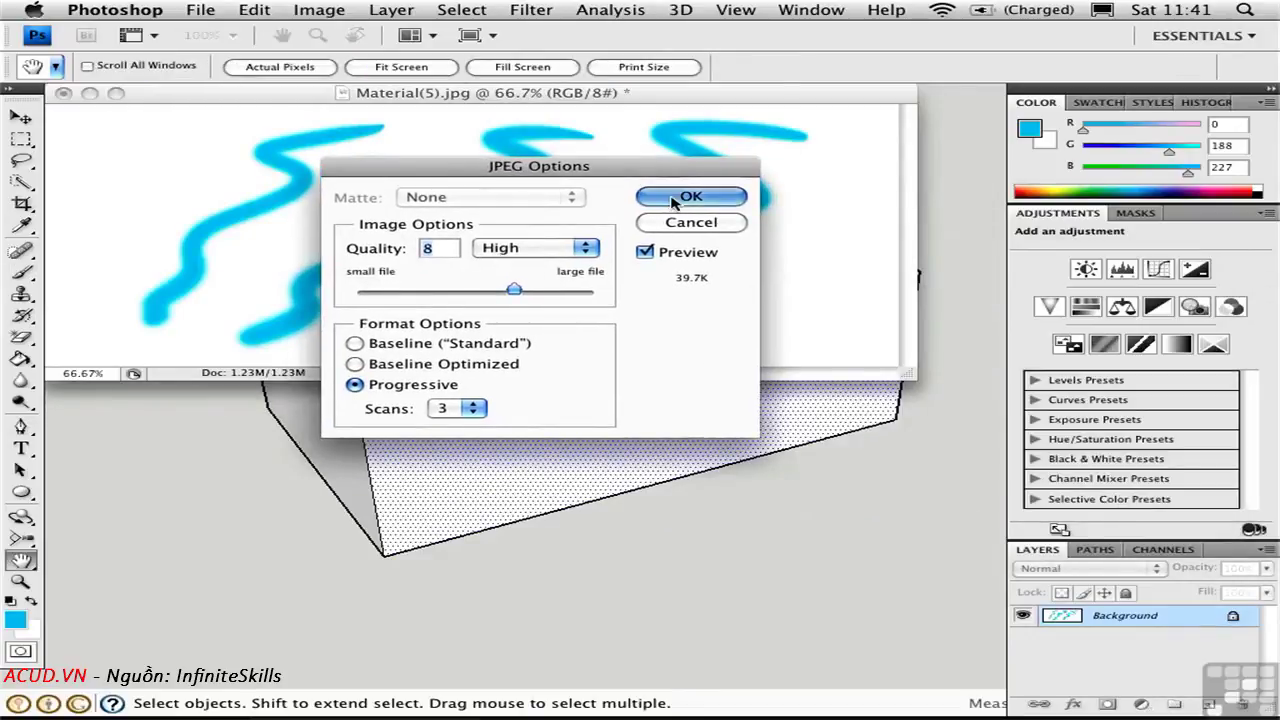
key(Return)
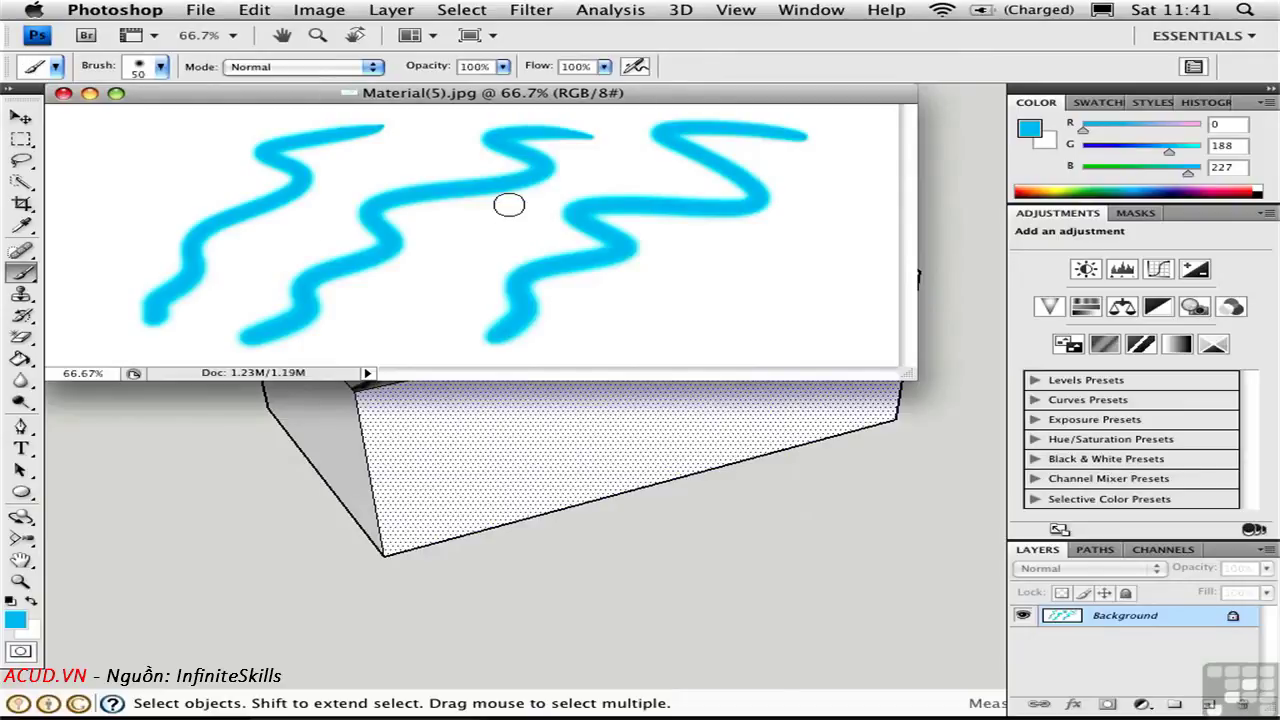
key(super+Tab)
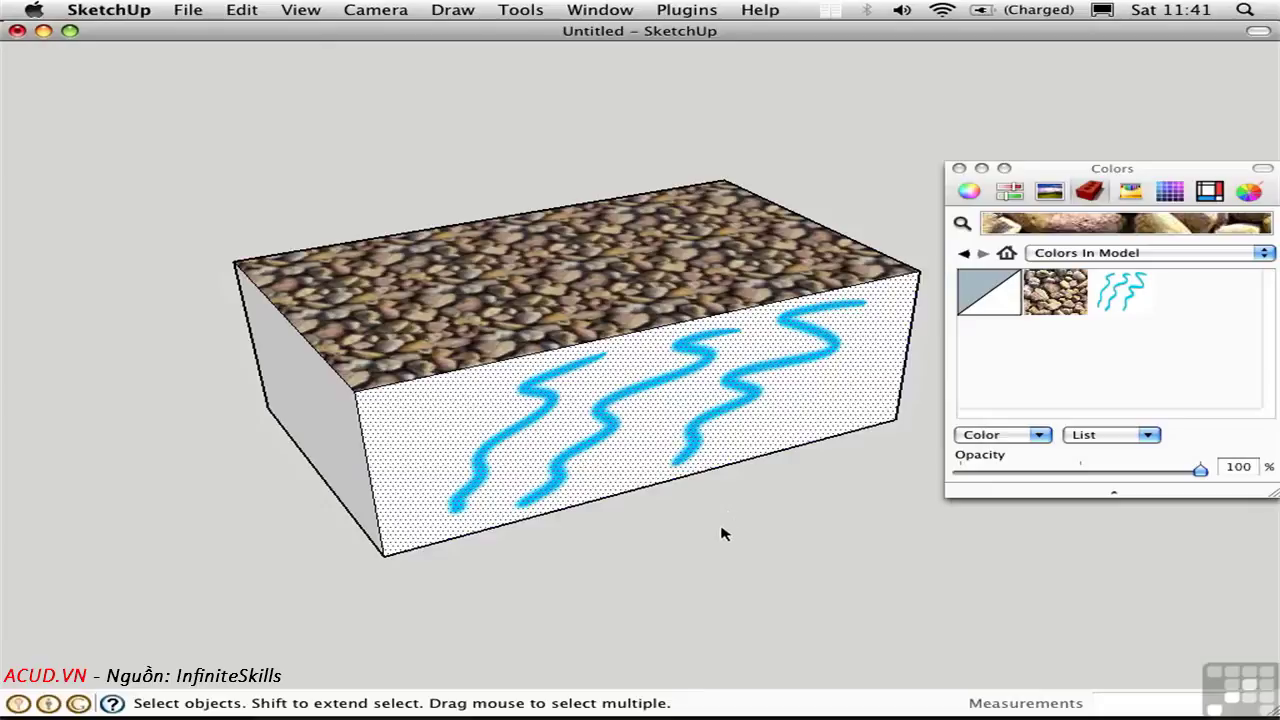
Step: Orbit the box so its squiggle-textured front face faces the camera
mouse_move(722, 533)
middle_down()
mouse_move(346, 371)
mouse_move(270, 372)
middle_up()
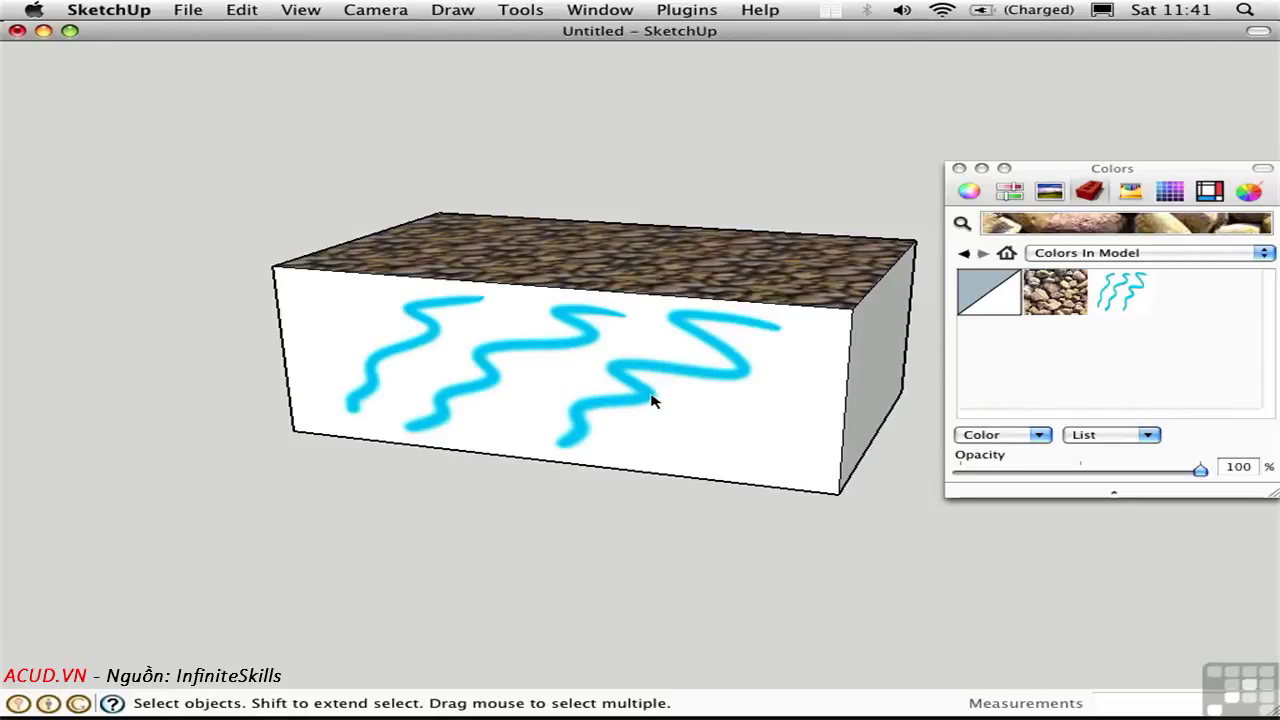
Step: Enter texture positioning on the front face and slide the squiggle texture up and back
right_click(550, 346)
mouse_move(560, 575)
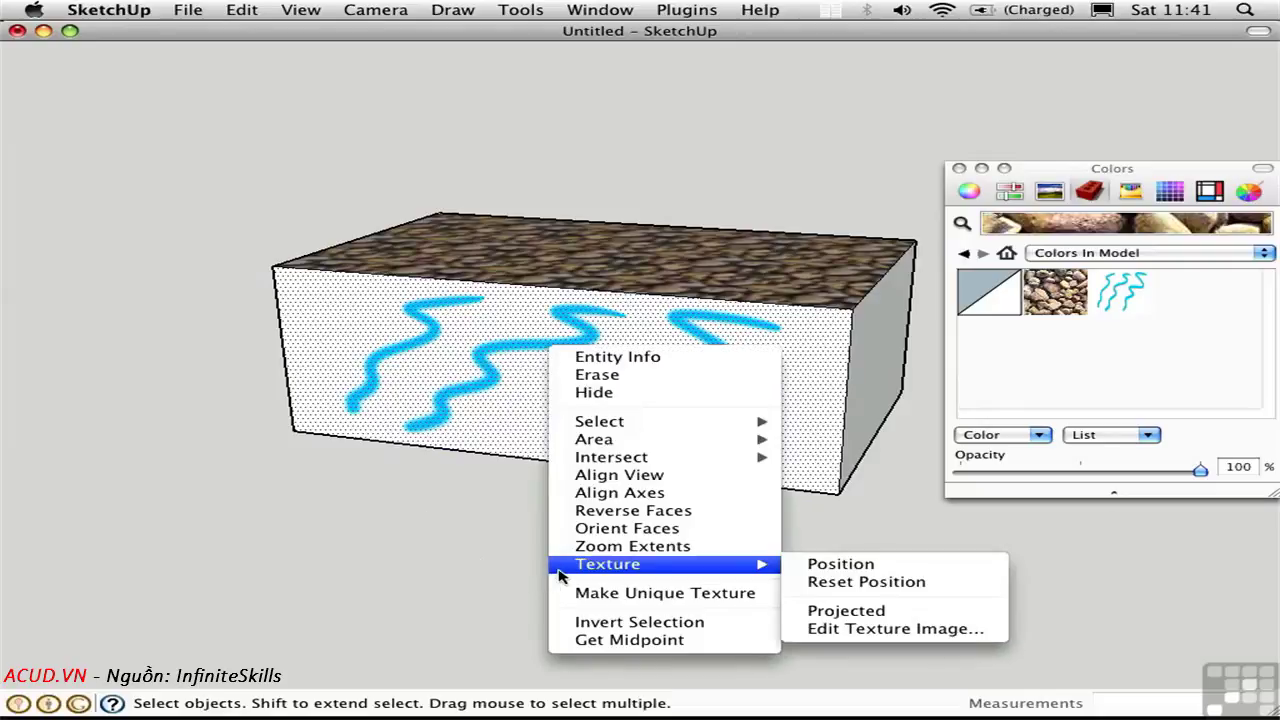
click(840, 566)
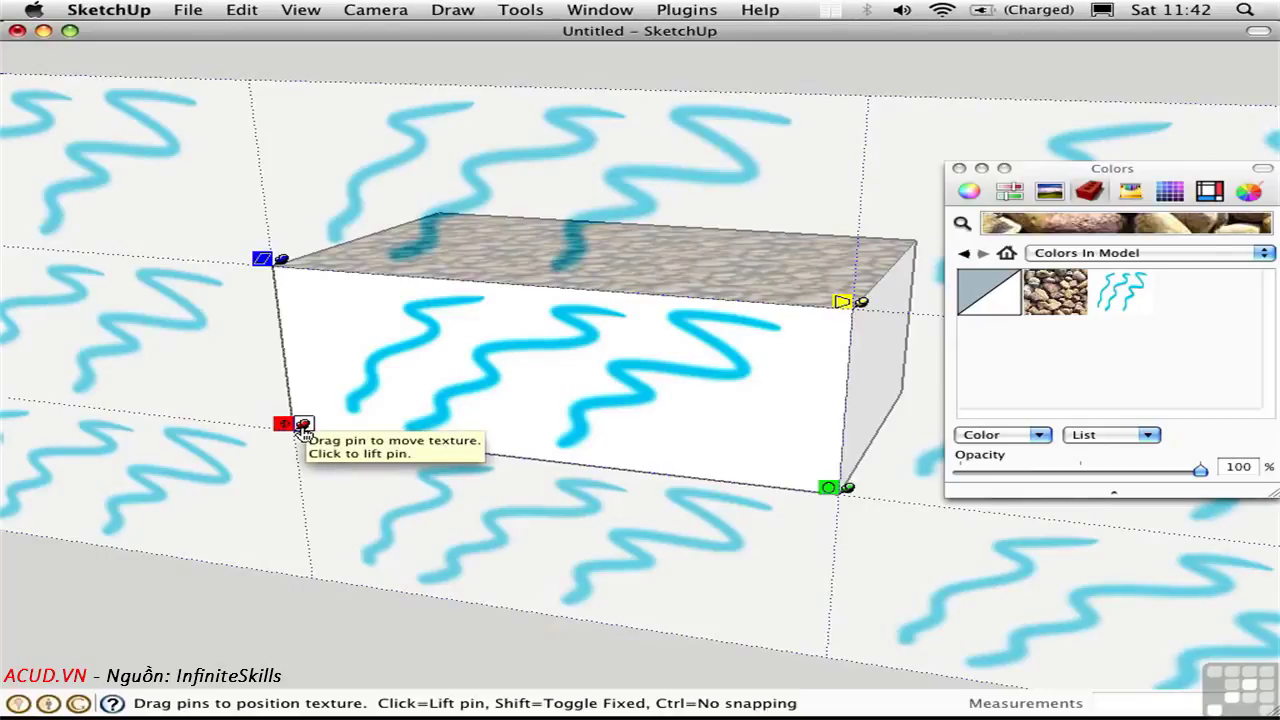
drag(304, 430, 548, 364)
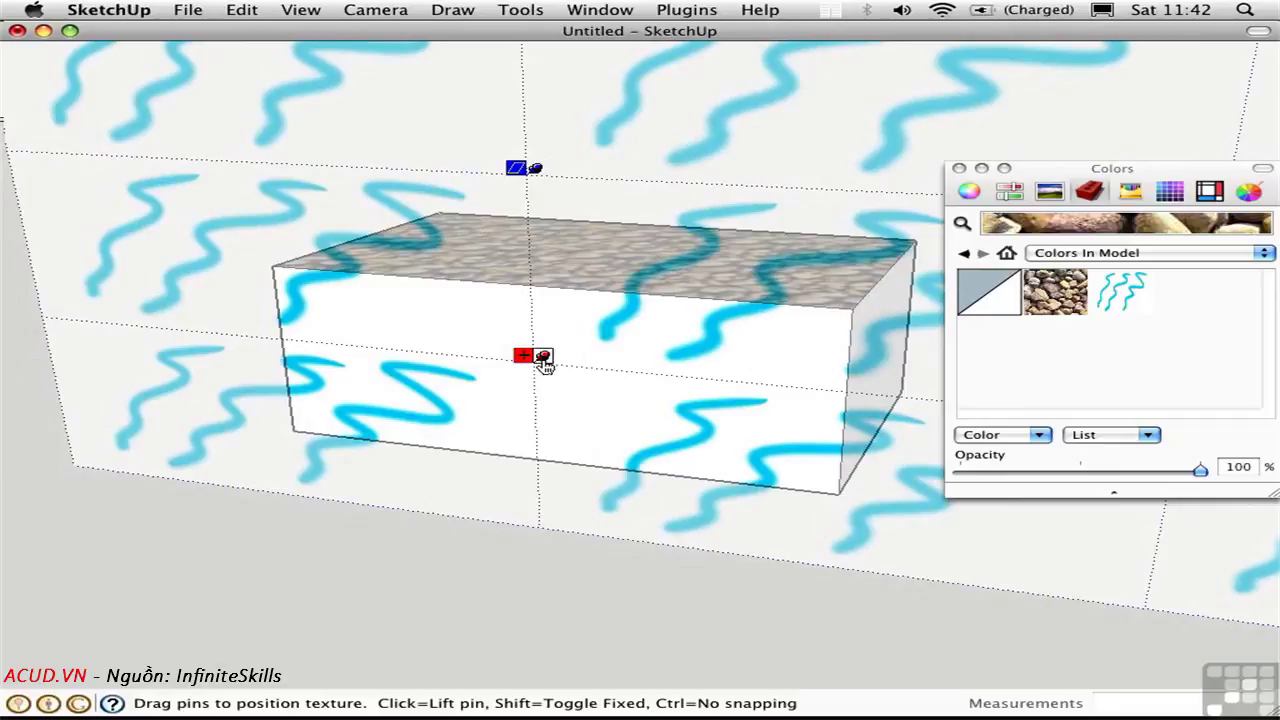
drag(545, 362, 305, 432)
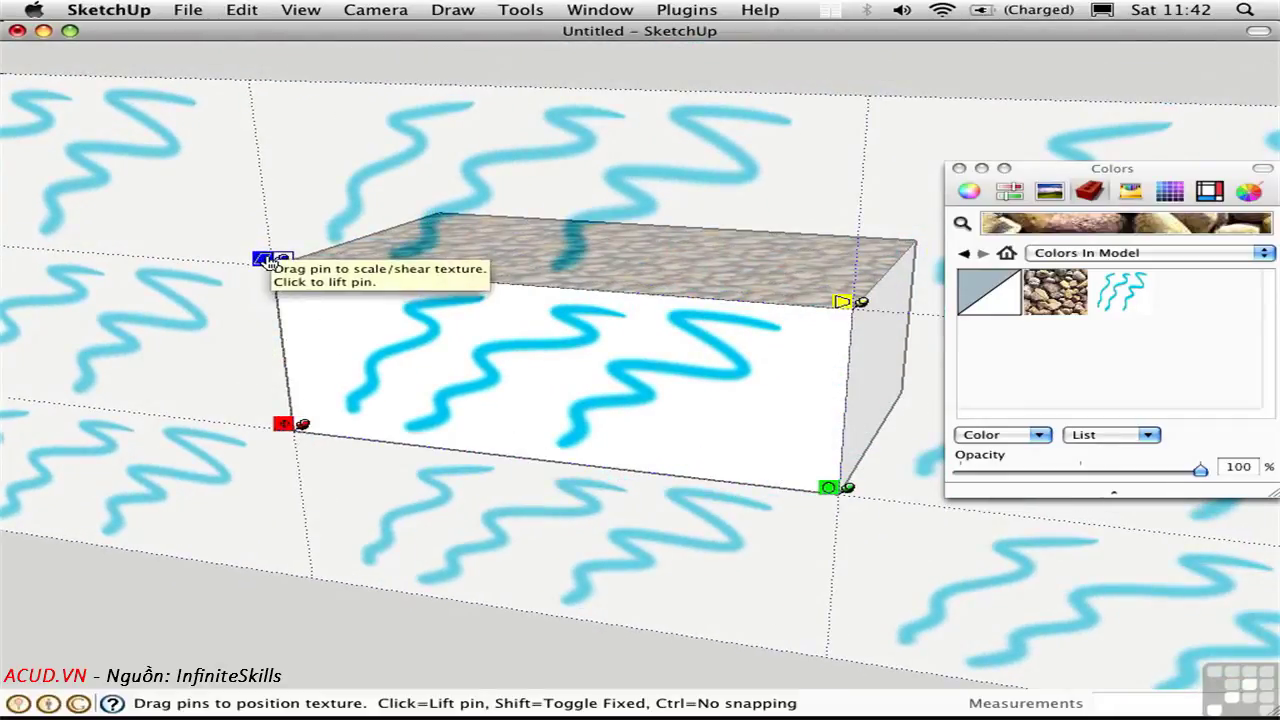
Step: Scale, skew and rotate the squiggle texture with the pins into a receding wave pattern
mouse_move(283, 259)
mouse_down()
mouse_move(292, 278)
mouse_move(420, 331)
mouse_move(304, 312)
mouse_move(296, 381)
mouse_move(283, 343)
mouse_move(288, 383)
mouse_move(320, 377)
mouse_move(280, 380)
mouse_up()
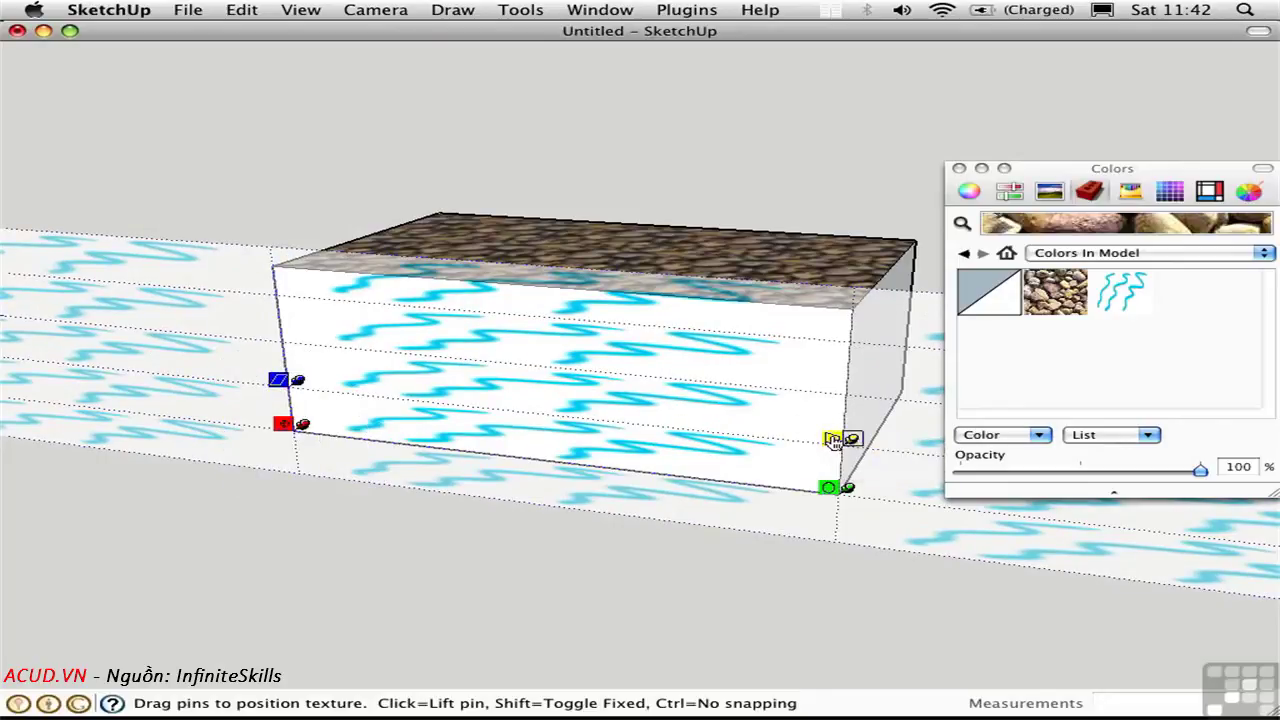
drag(829, 438, 755, 440)
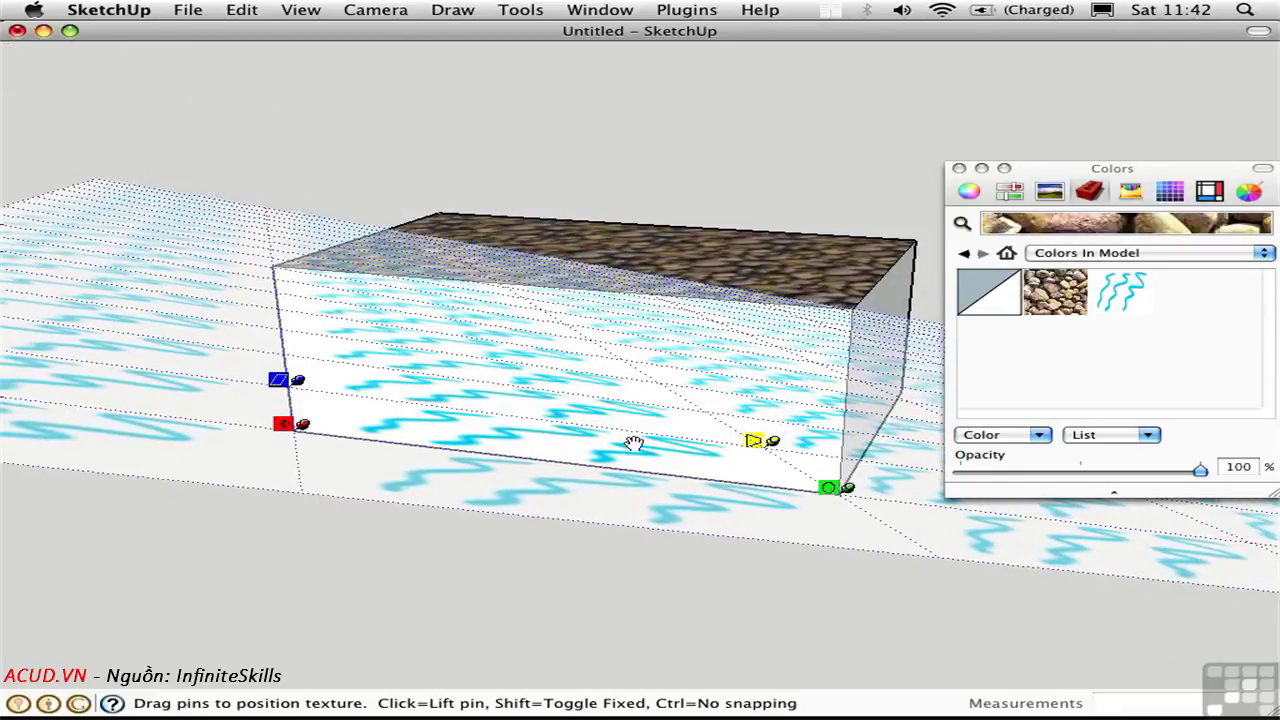
middle_drag(634, 443, 567, 372)
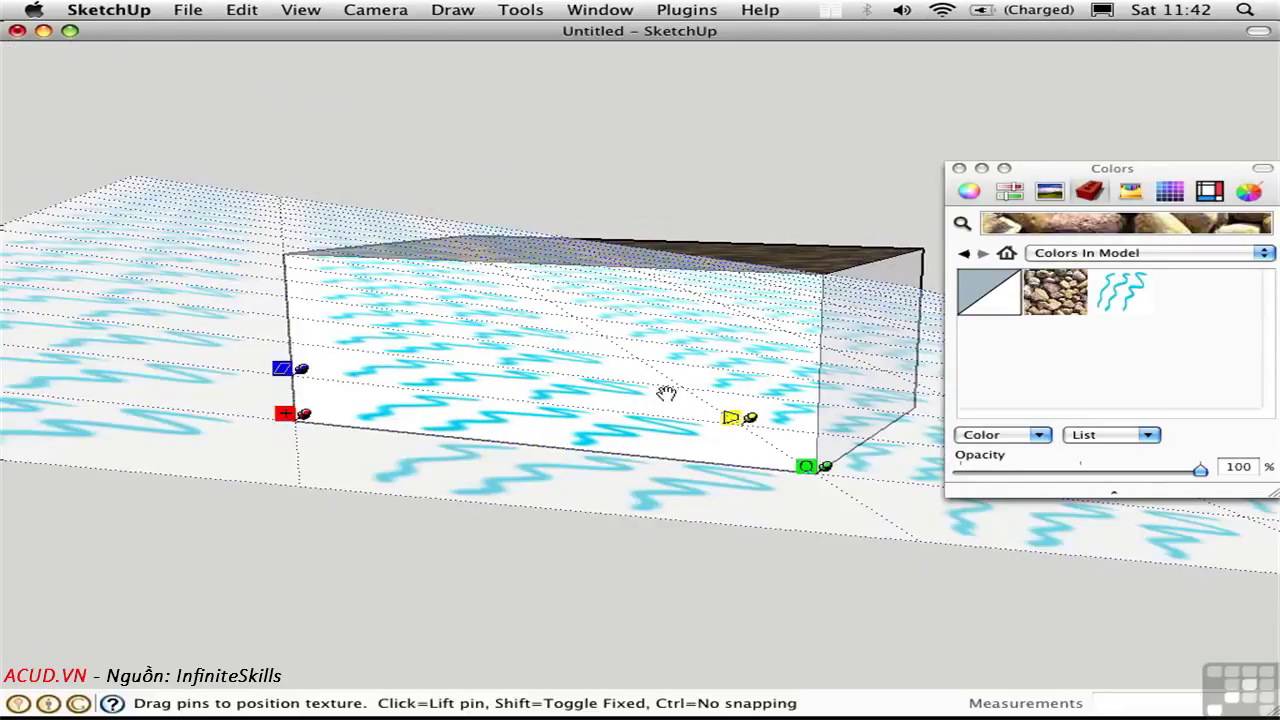
middle_drag(666, 393, 558, 373)
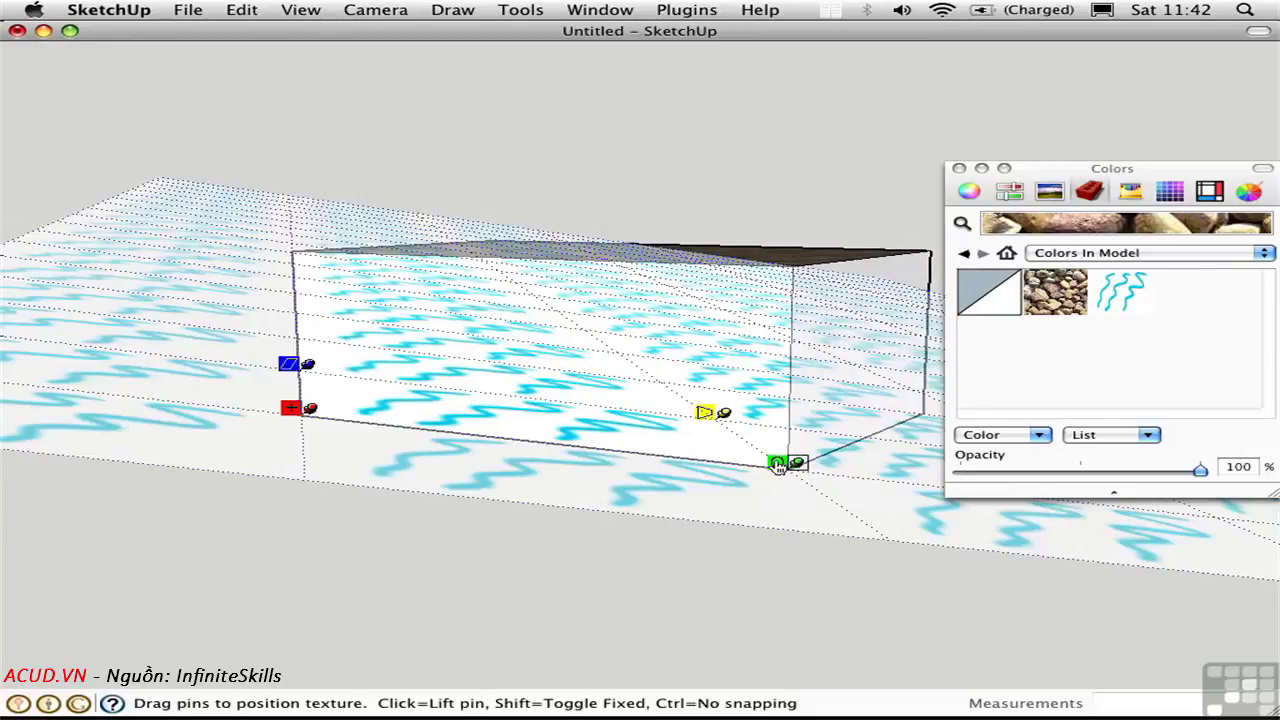
drag(777, 463, 484, 355)
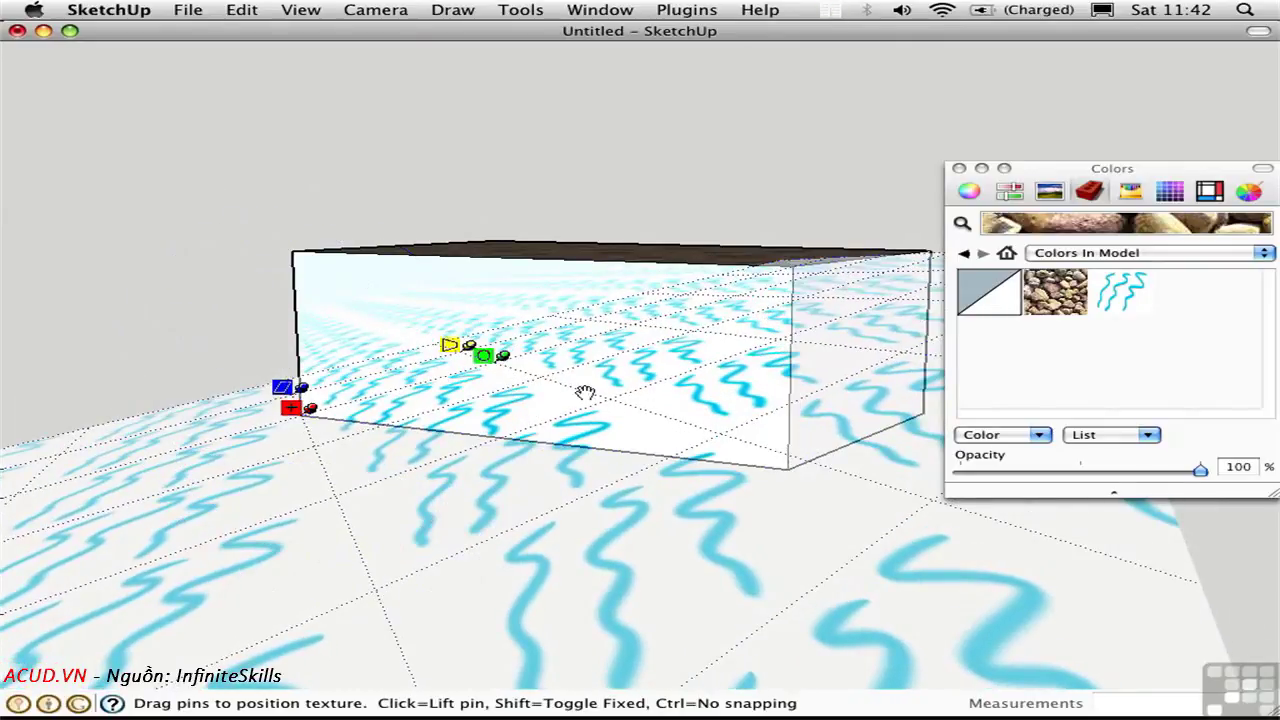
right_click(565, 367)
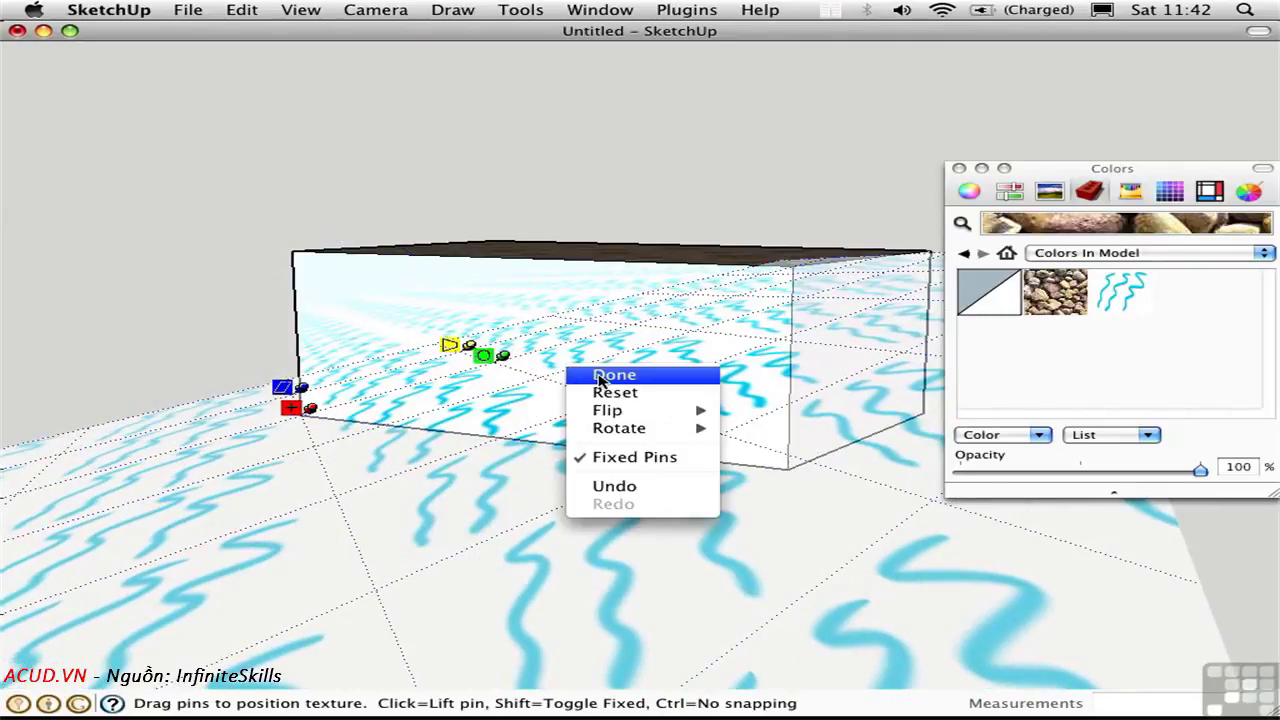
Step: Commit the texture placement with Done and orbit to review the front face
click(605, 377)
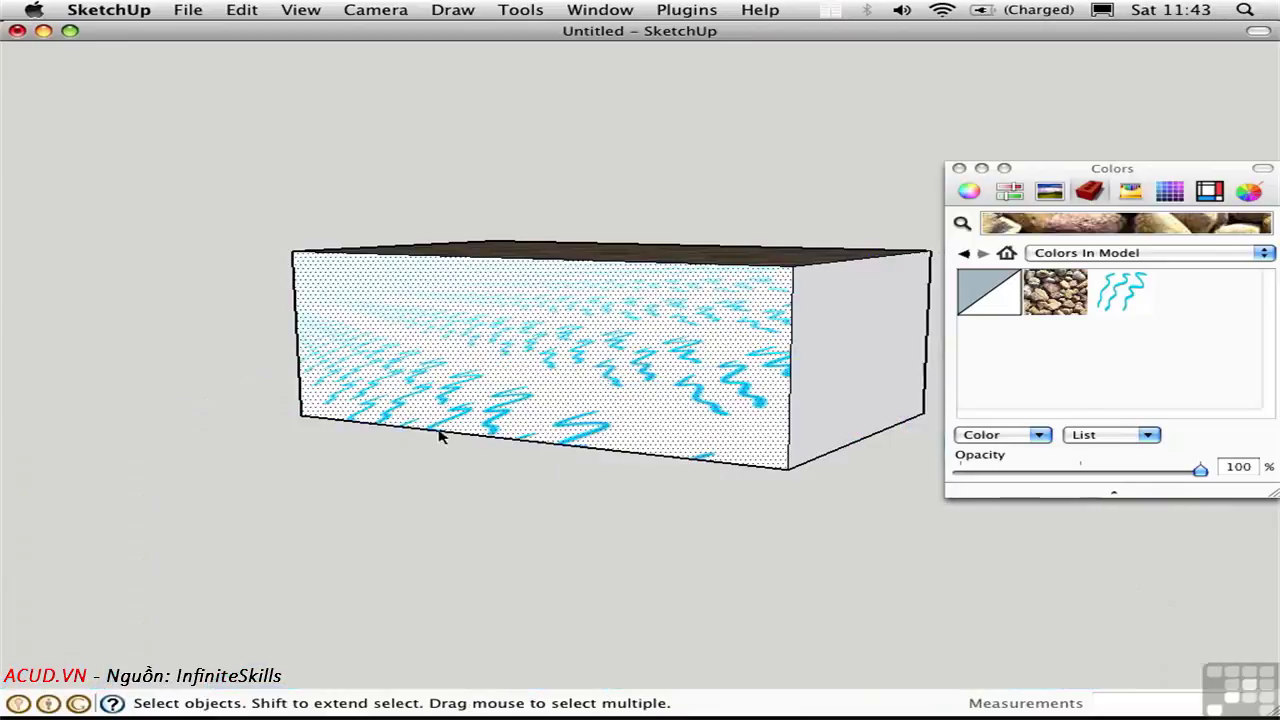
middle_drag(390, 457, 461, 454)
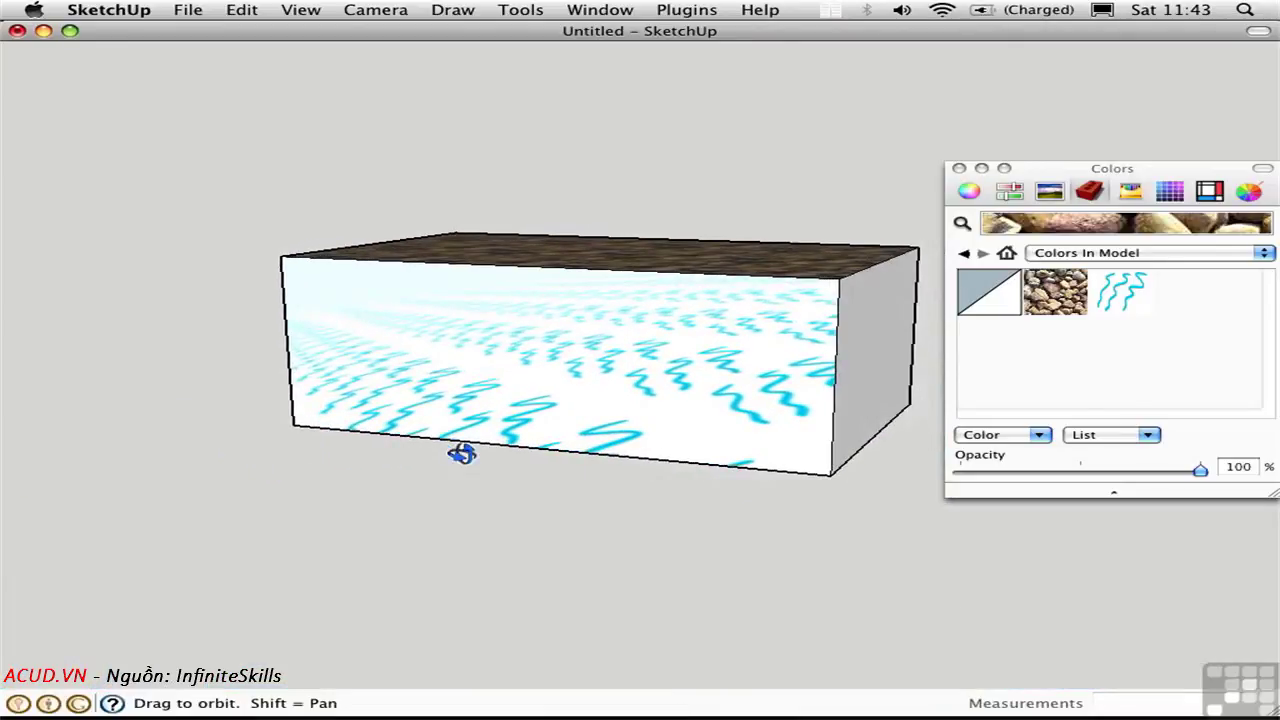